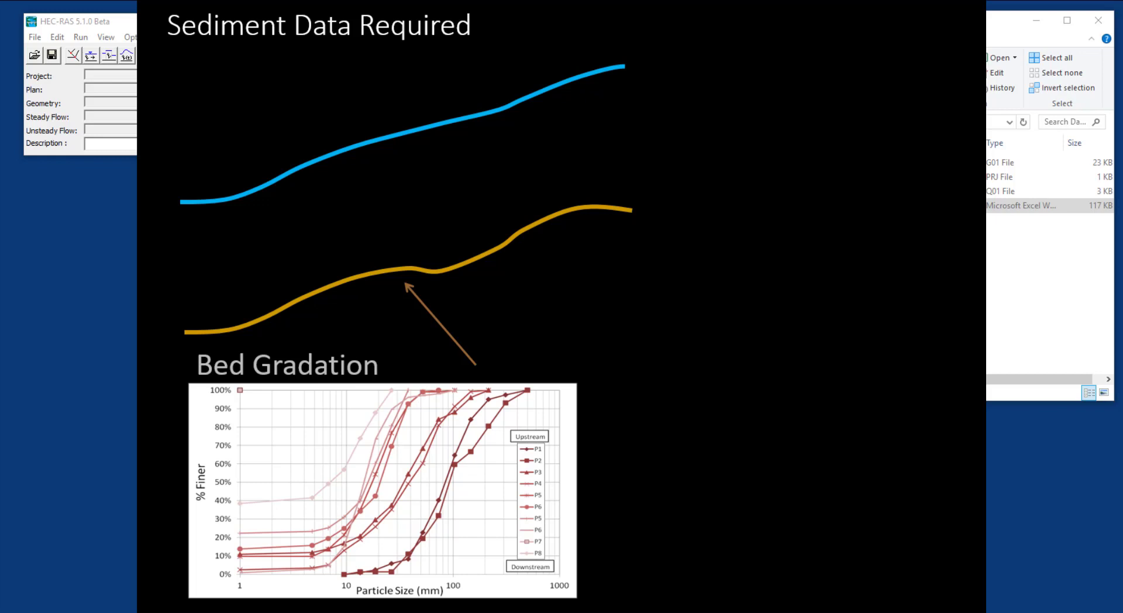
Step: Advance the slides past the Boundary Load rating curve and the Boundary Gradations chart
key("Right")
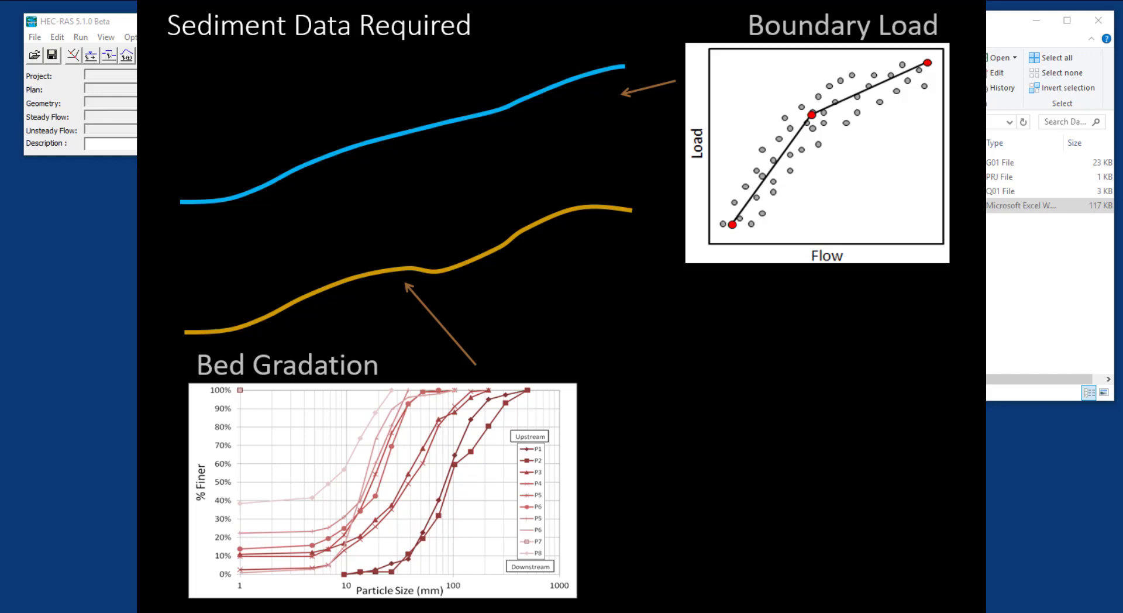
key("Right")
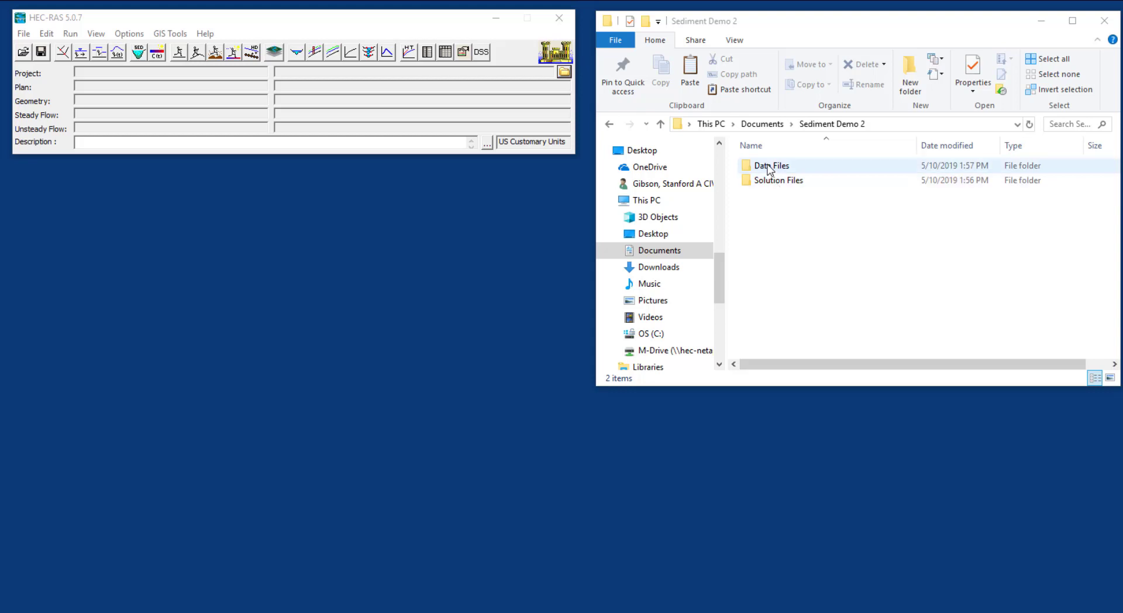
Step: Open Sediment Demo 2's Data Files folder to list the OverbankDeposition files and Tutorial Data.xlsx
double_click(772, 166)
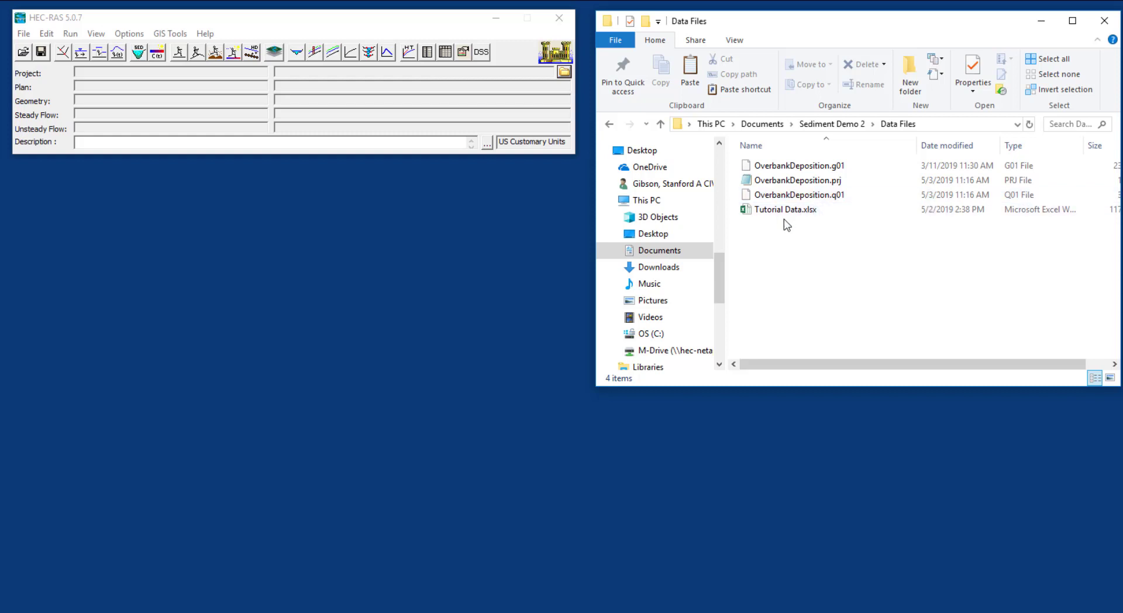
Step: Open the Overbank Deposition Method project from Sediment Demo 2\Data Files
left_click(24, 52)
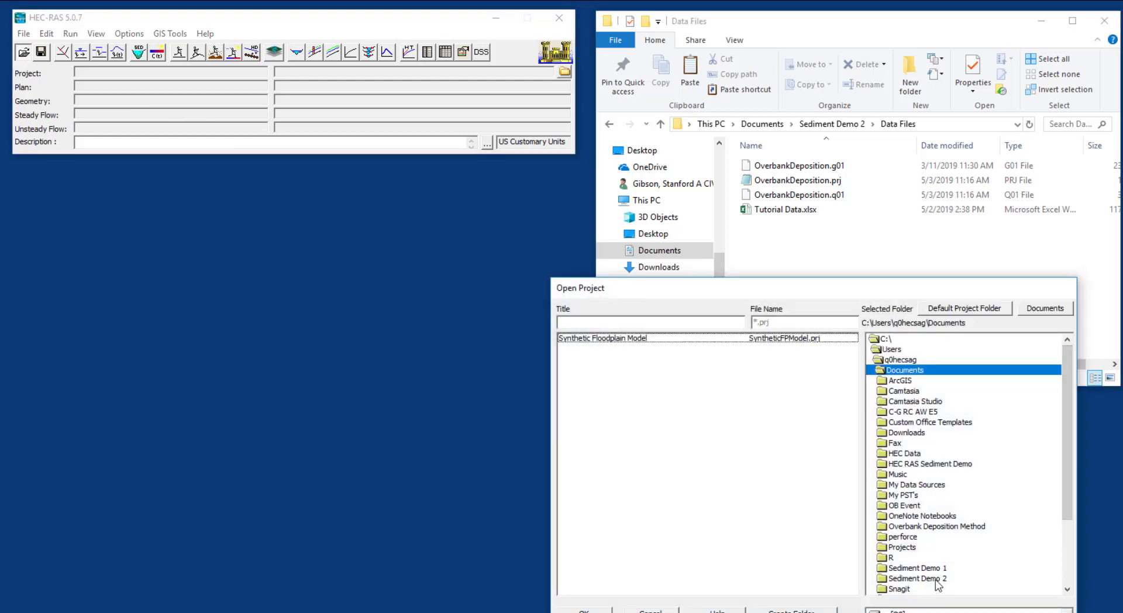
double_click(935, 579)
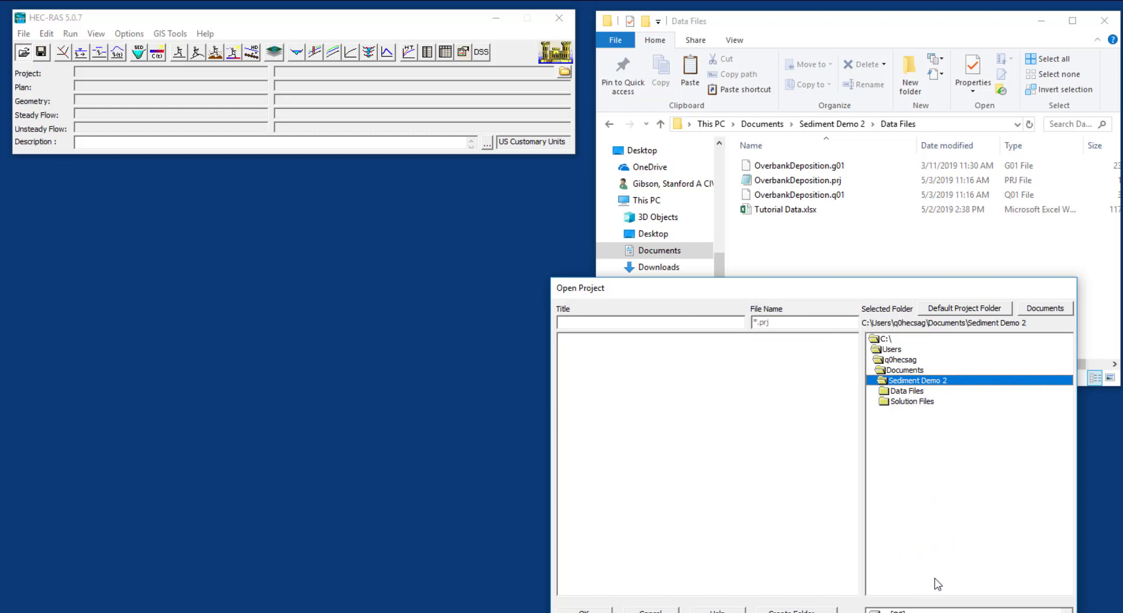
double_click(906, 391)
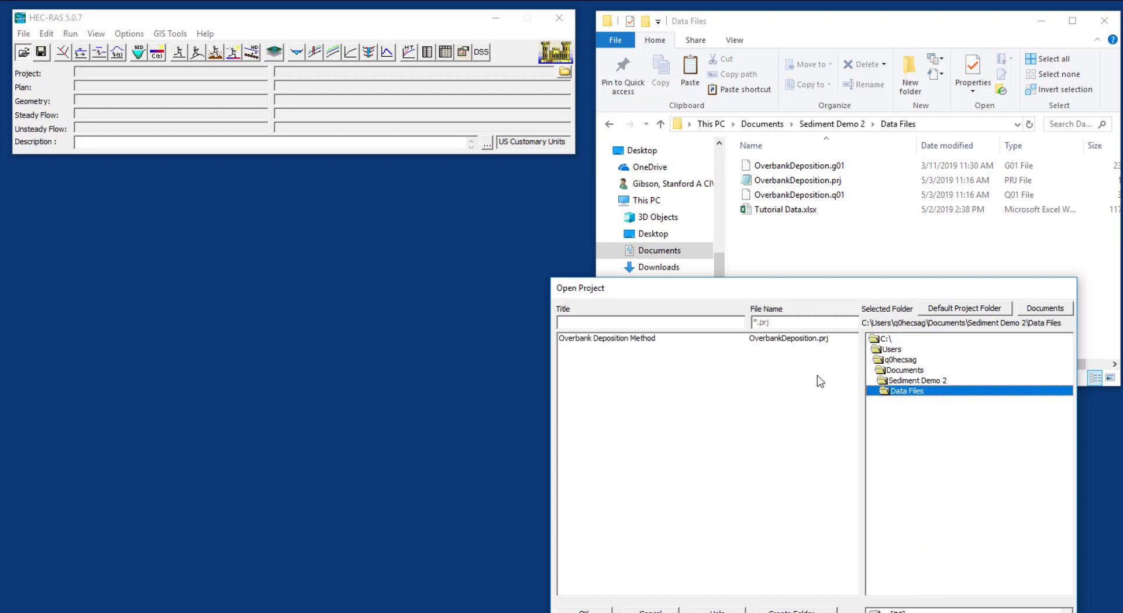
left_click(798, 342)
double_click(798, 341)
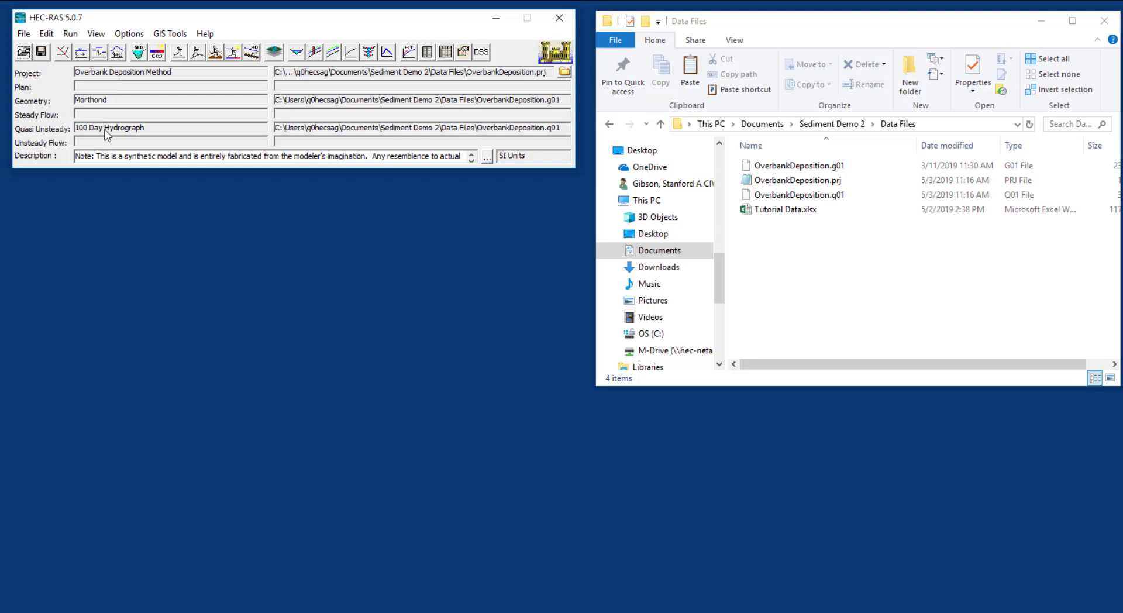
Step: Open the Sediment Data editor from the SED button and view its Boundary Conditions tab
left_click(49, 37)
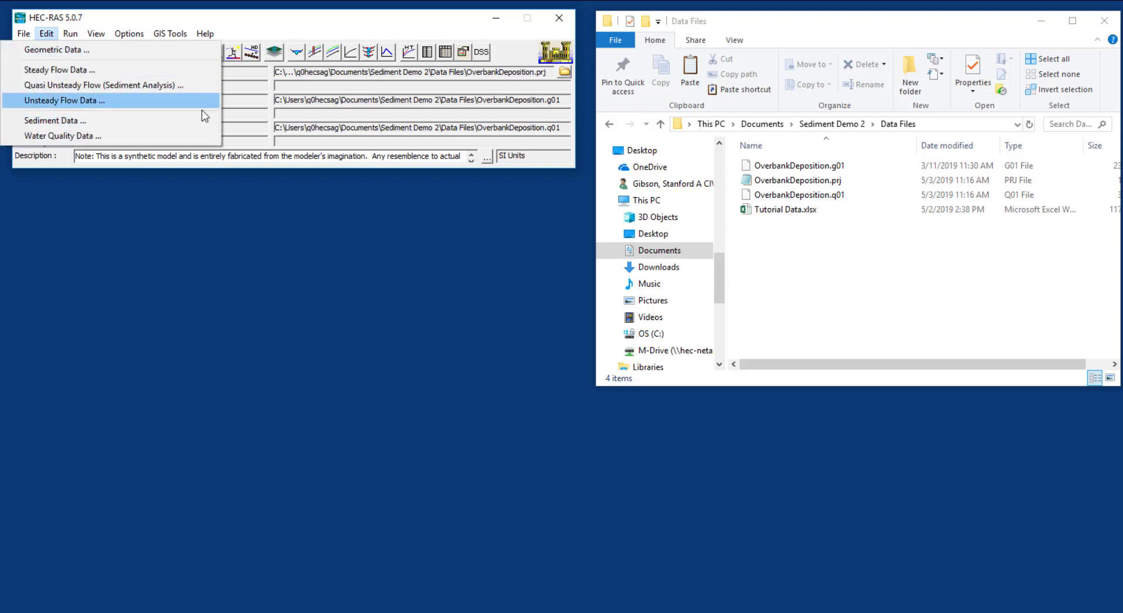
left_click(255, 98)
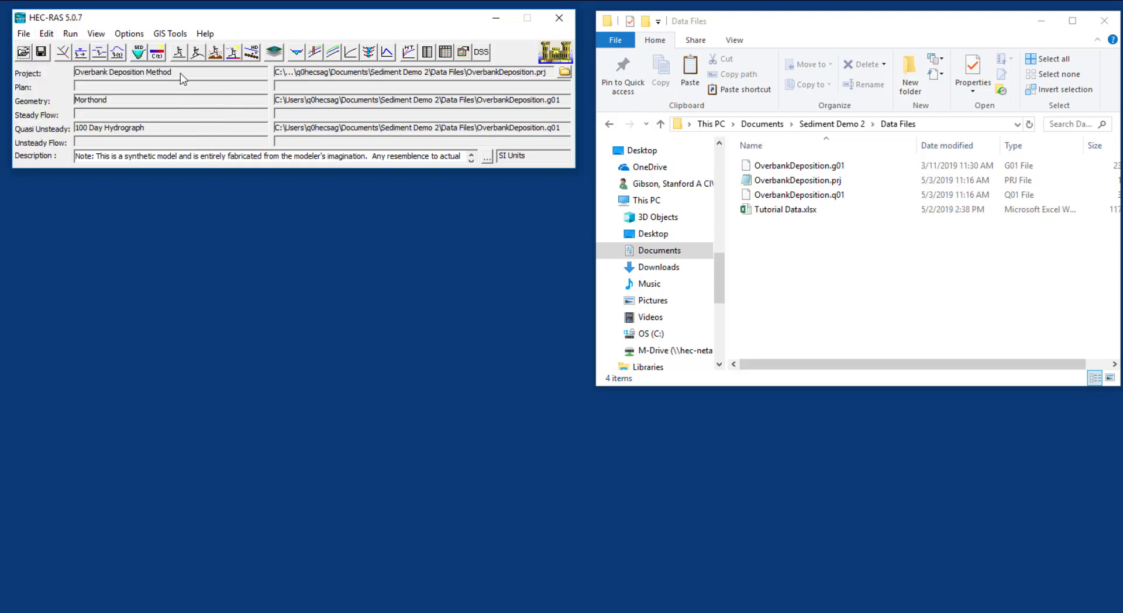
left_click(138, 54)
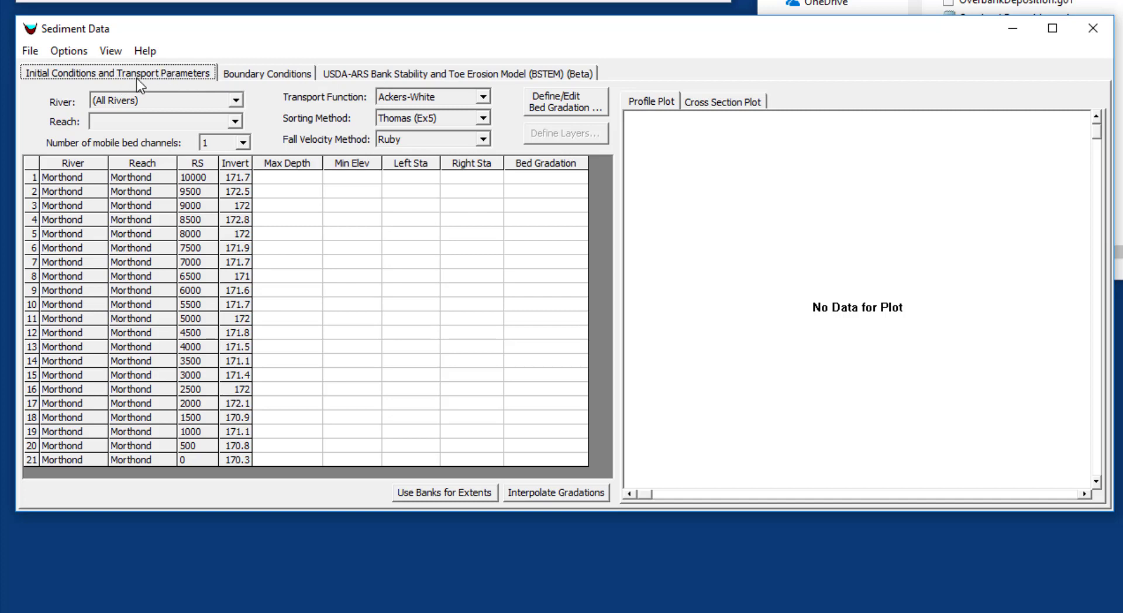
left_click(244, 76)
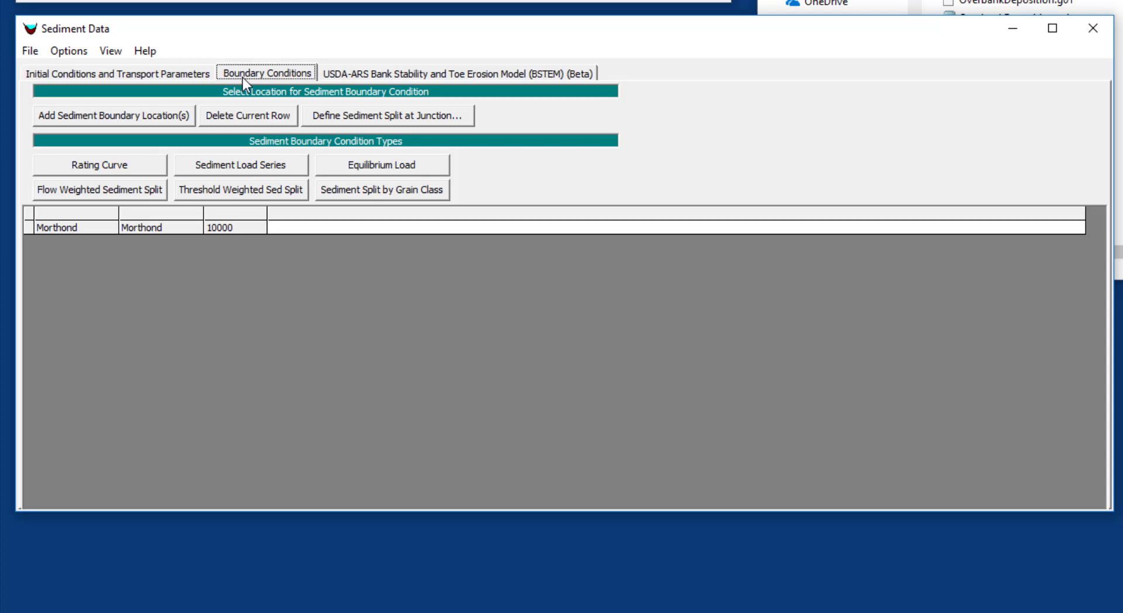
Step: Back on Initial Conditions, show the Cross Section plot for RS 10000 and select row 1's Max Depth
left_click(172, 76)
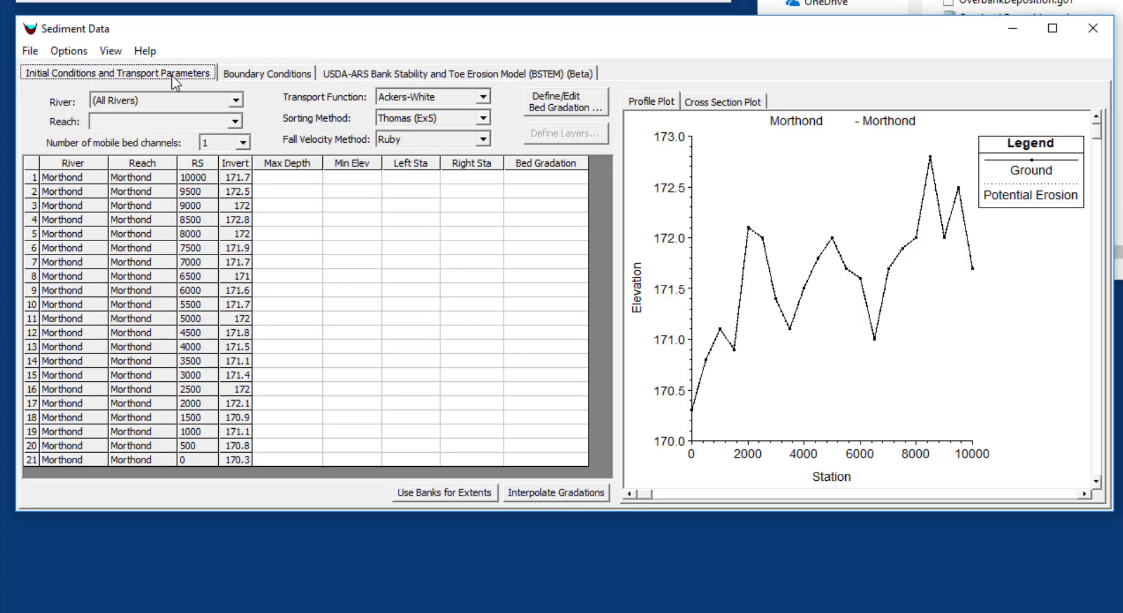
left_click(313, 187)
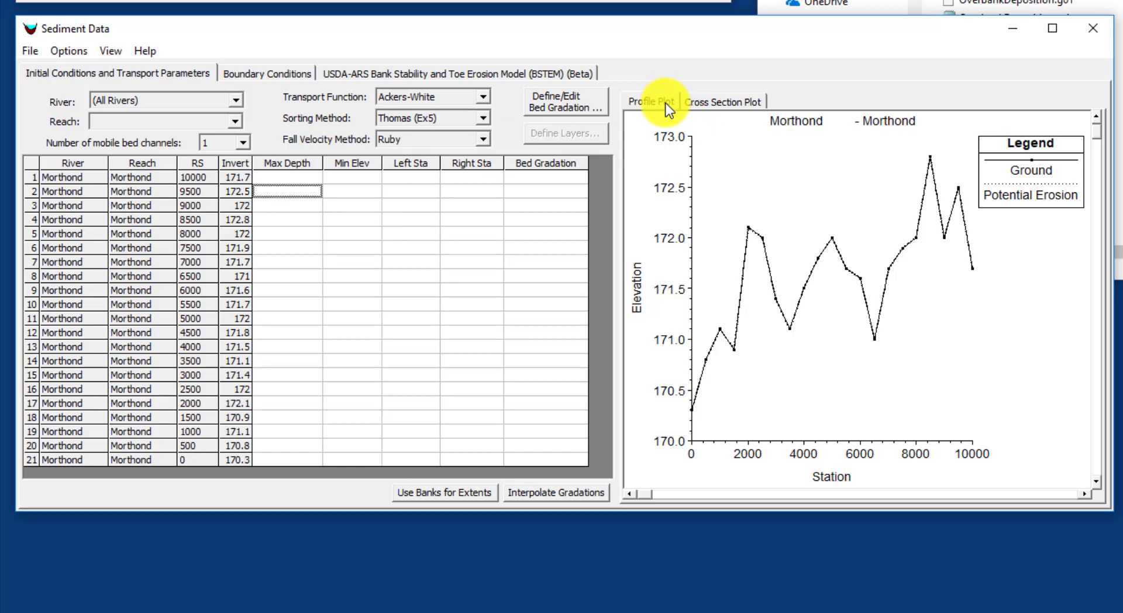
left_click(715, 100)
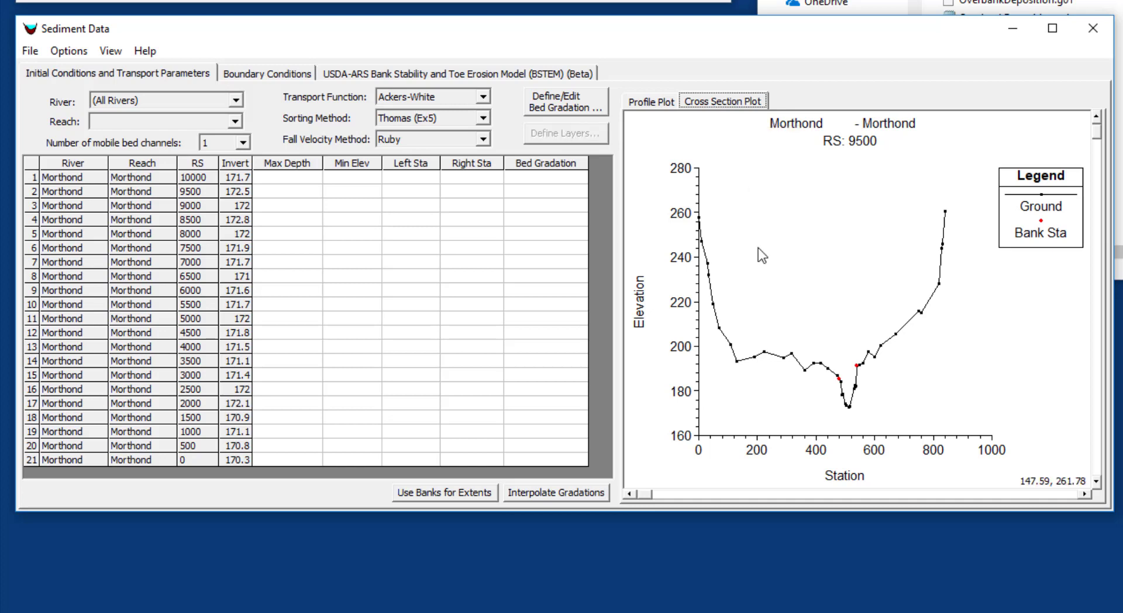
left_click(268, 177)
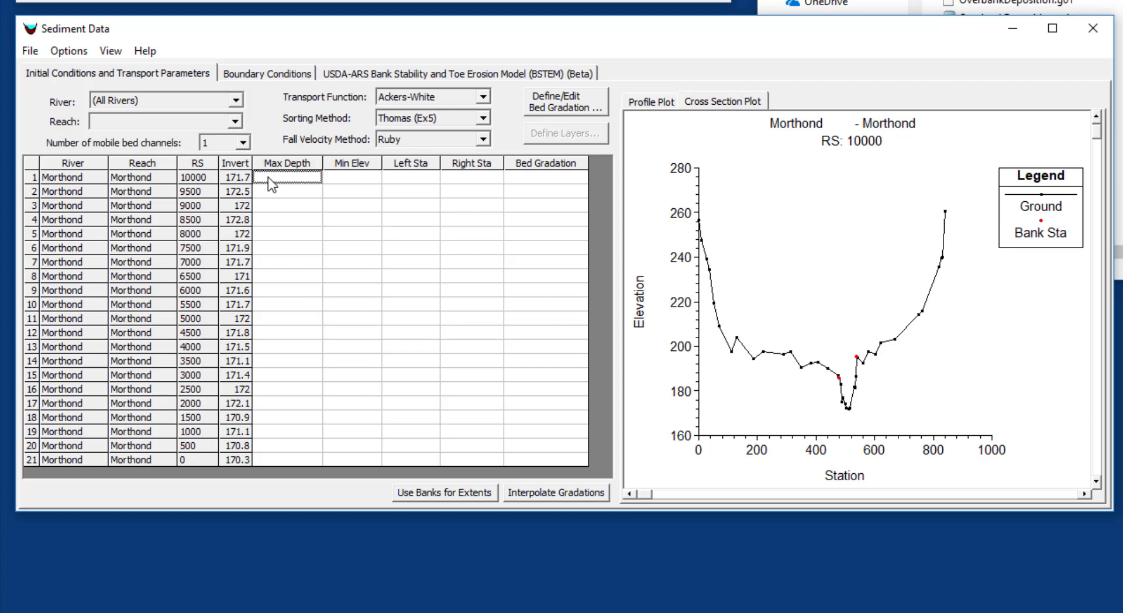
left_click(369, 177)
left_click(309, 181)
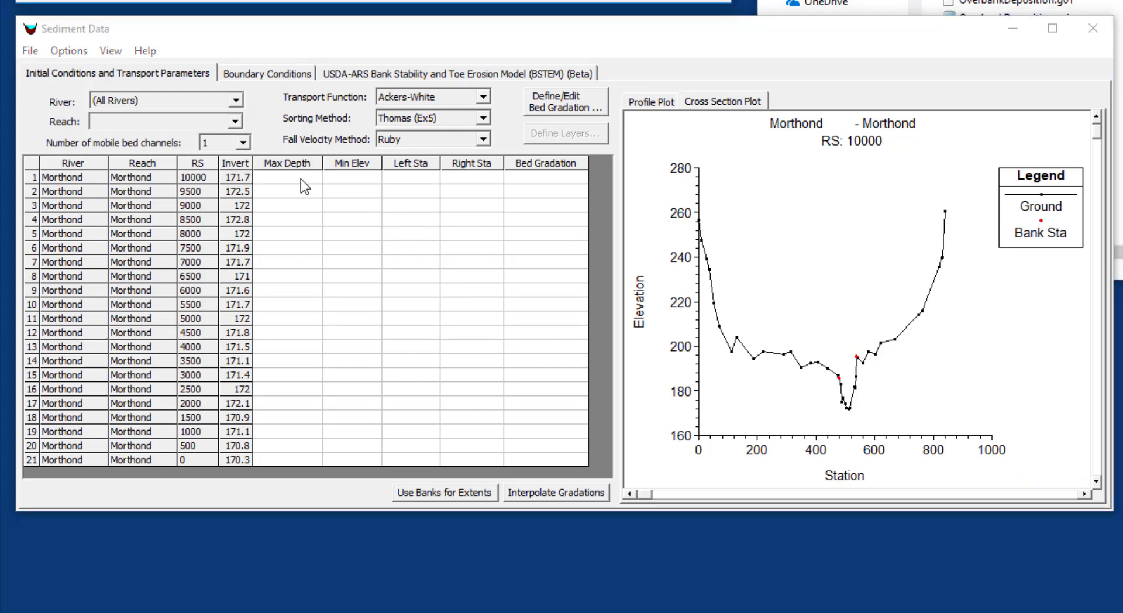
Step: Enter Max Depth 5 in row 1 and fill it down through all 21 Morthond rows
left_click(301, 179)
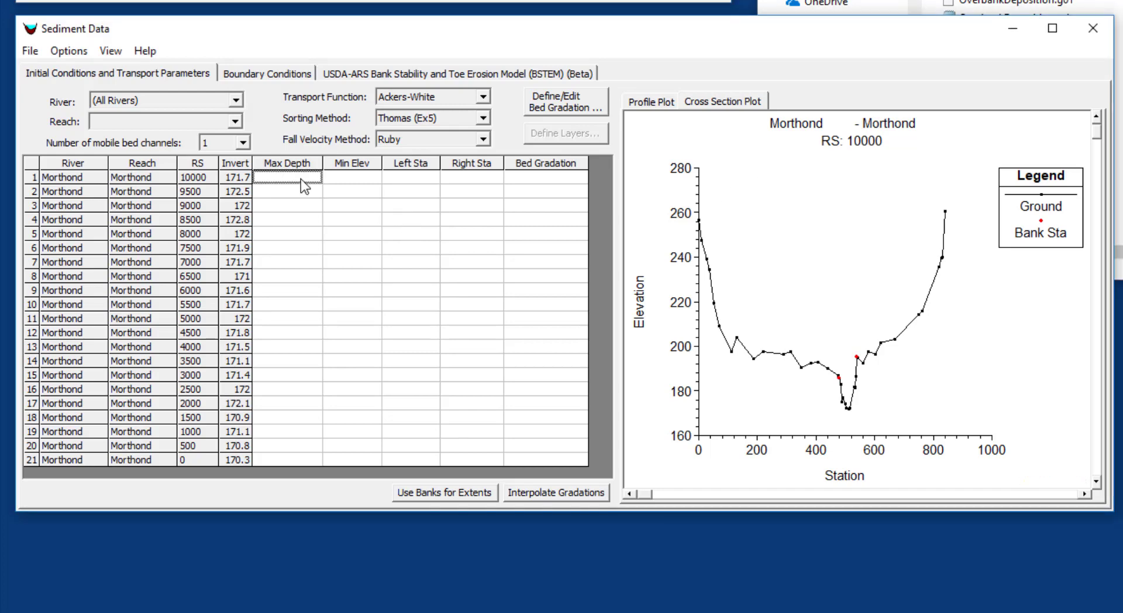
type("5")
left_click(308, 191)
left_click(316, 182)
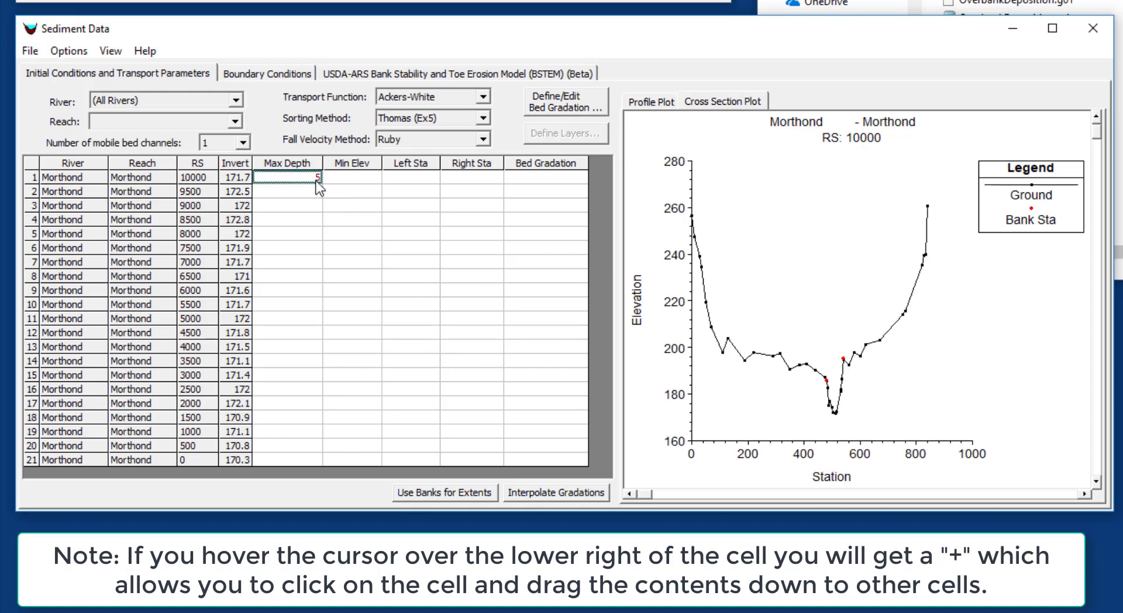
left_click_drag(319, 182, 311, 460)
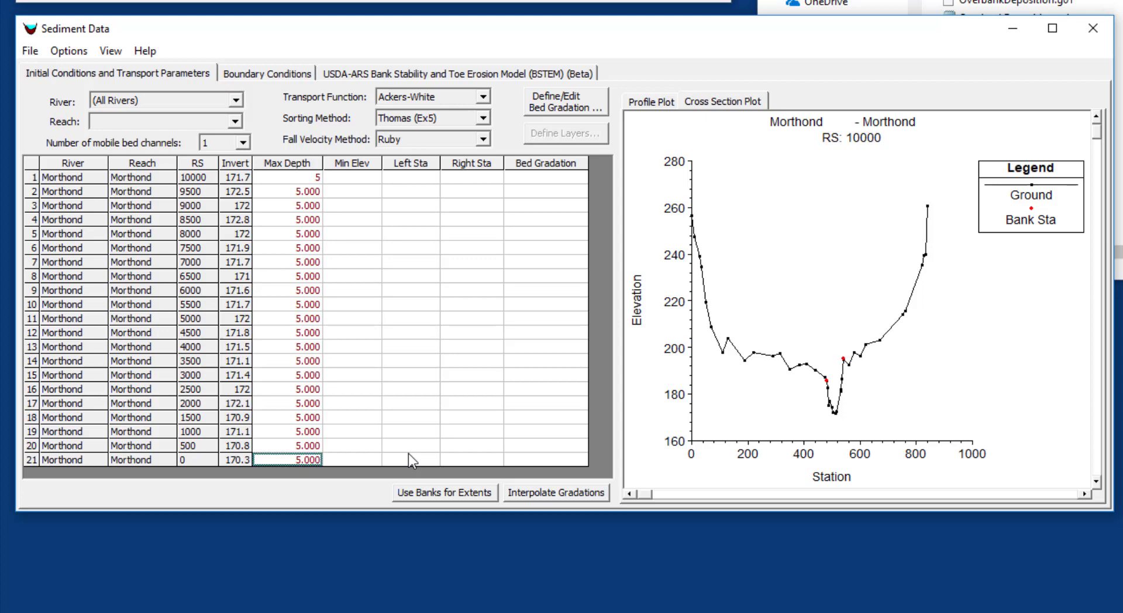
Step: Use bank stations 480 and 540 as mobile-bed extents and zoom into the RS 5500 channel
left_click(430, 493)
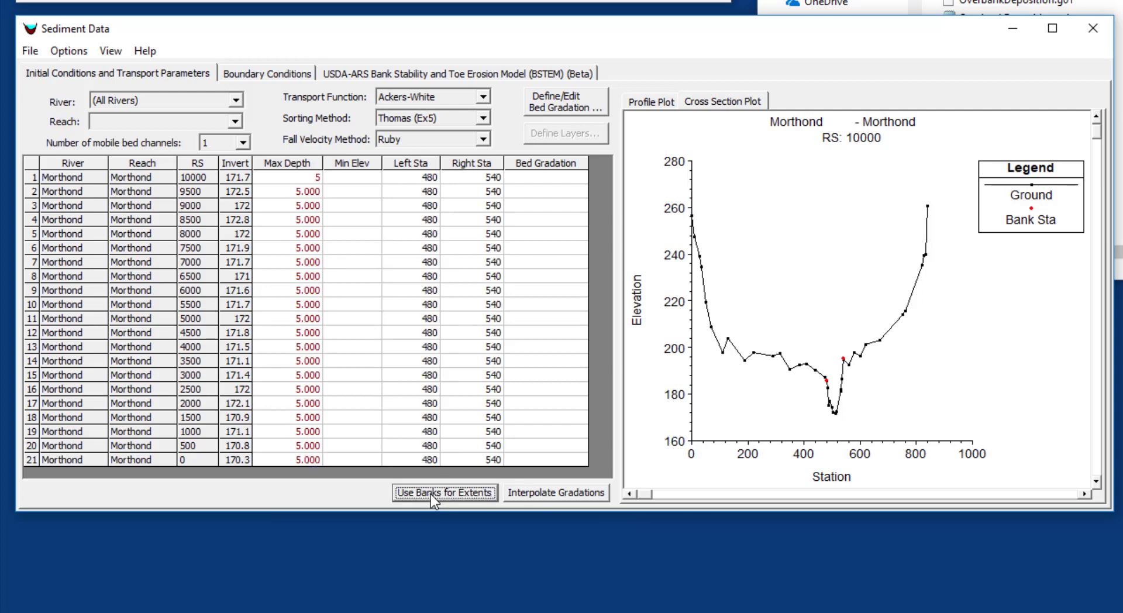
left_click(306, 303)
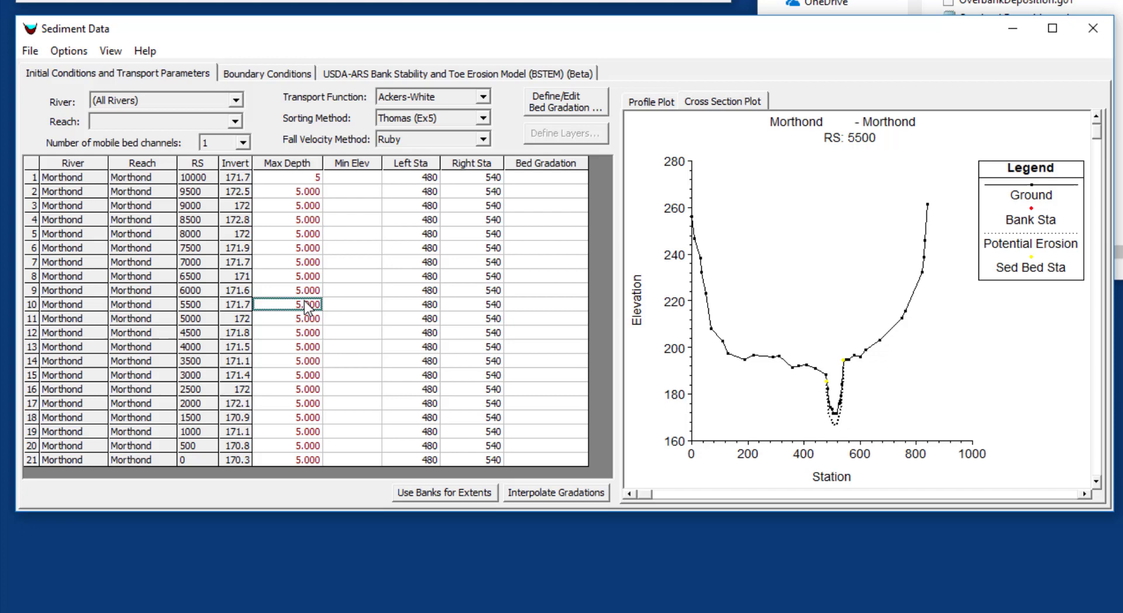
right_click(822, 405)
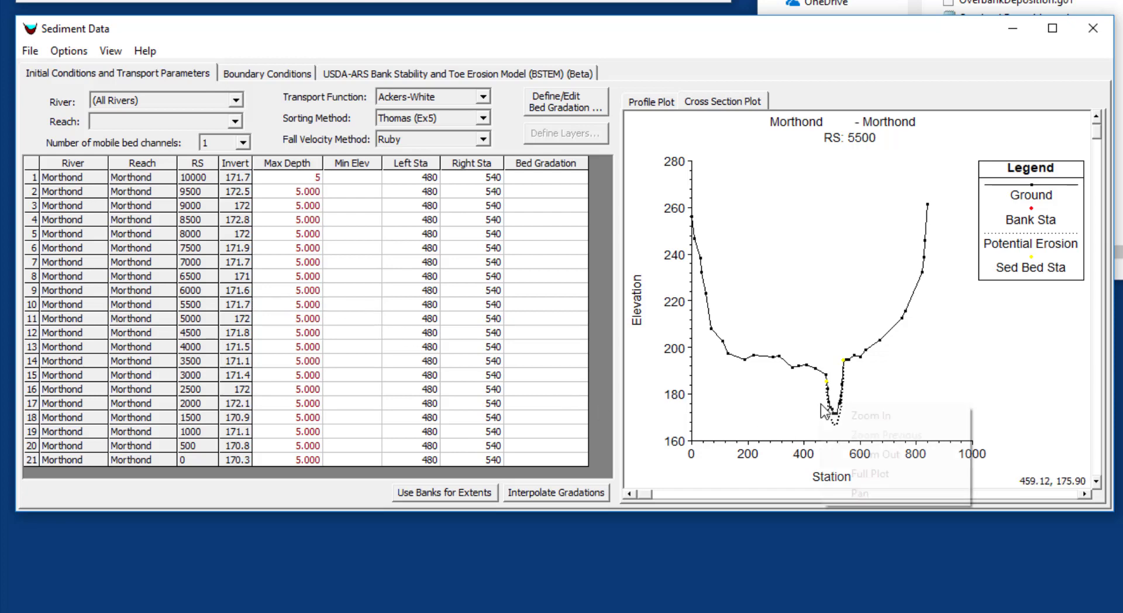
left_click(842, 417)
left_click_drag(814, 355, 857, 436)
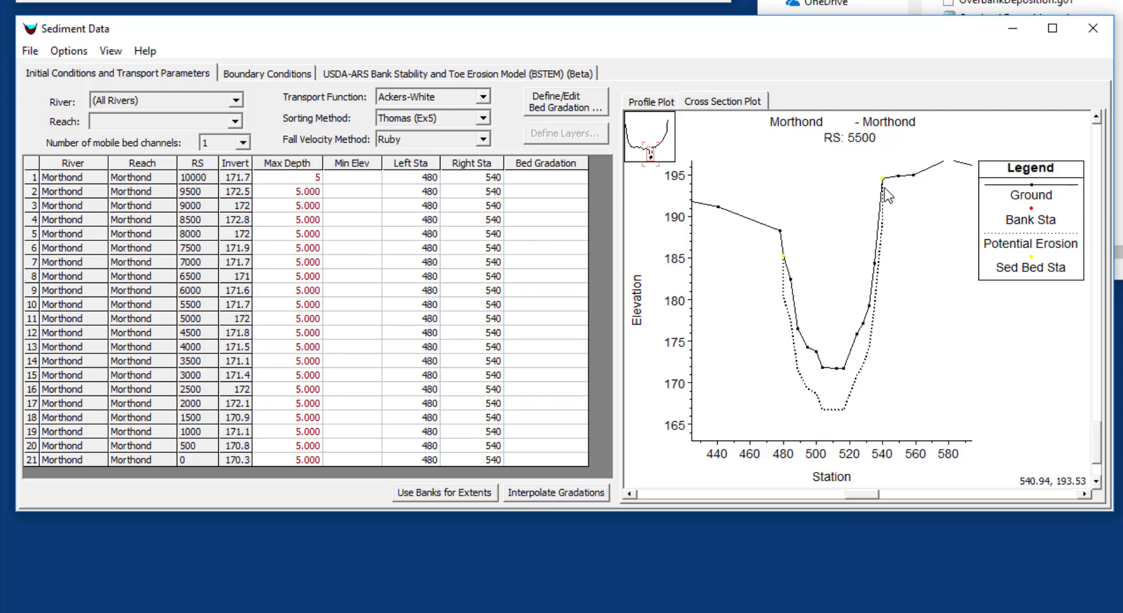
left_click(430, 248)
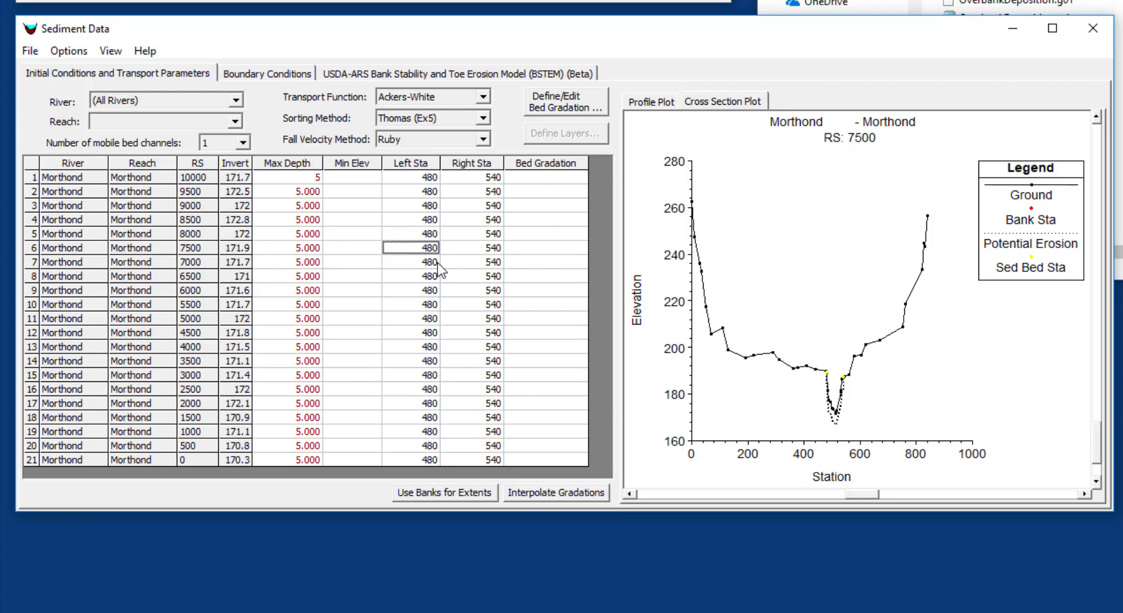
Step: Confirm RS 8000's Bed Gradation dropdown is empty, then select Tutorial Data.xlsx in Explorer
left_click(554, 233)
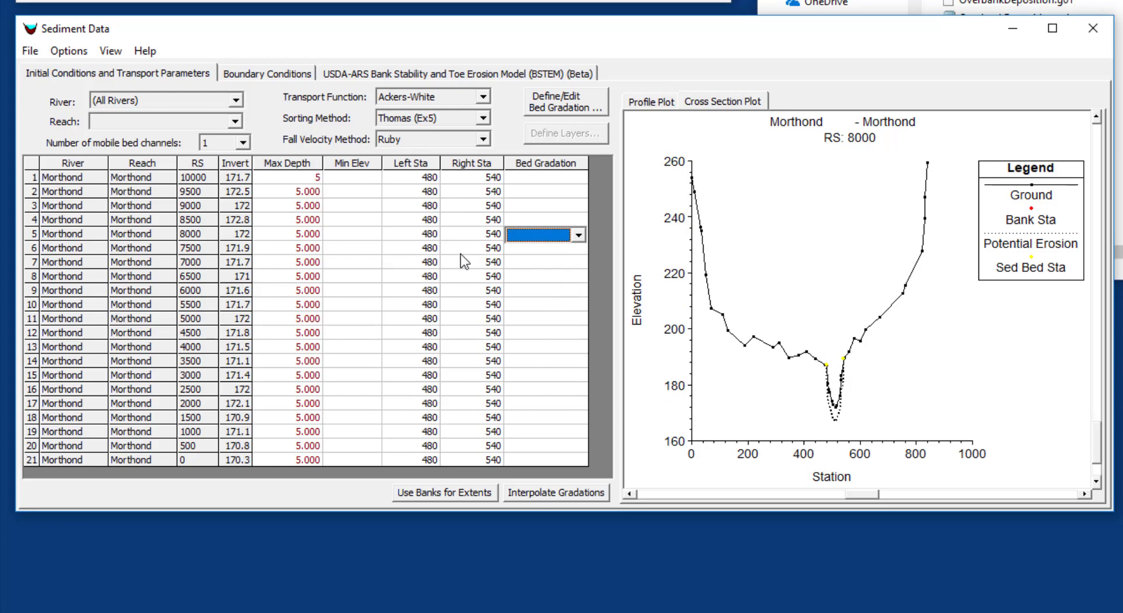
left_click(418, 233)
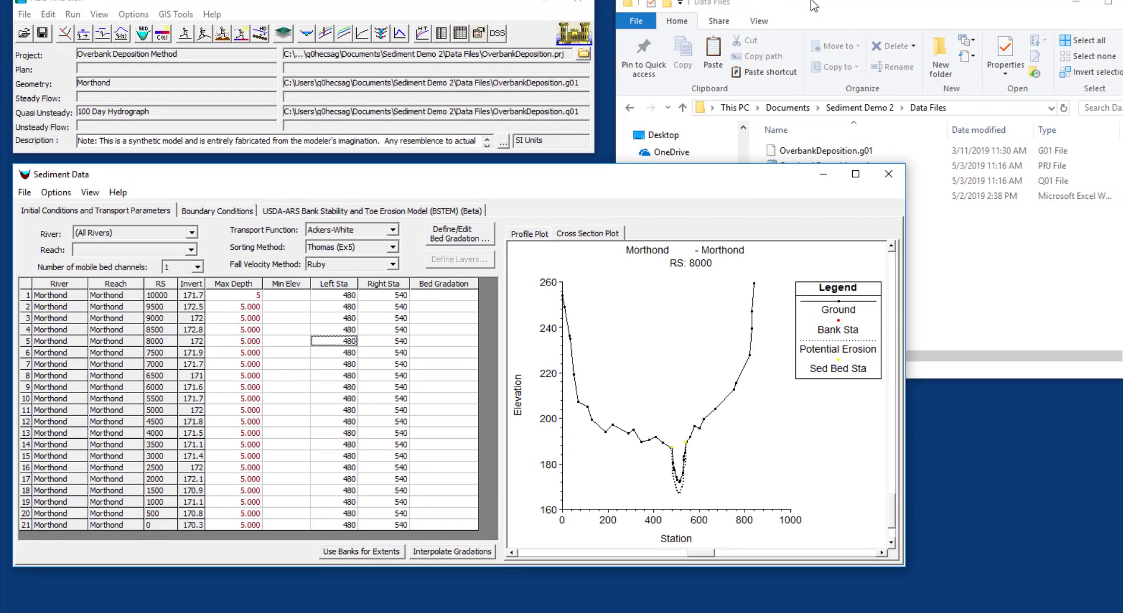
left_click(813, 6)
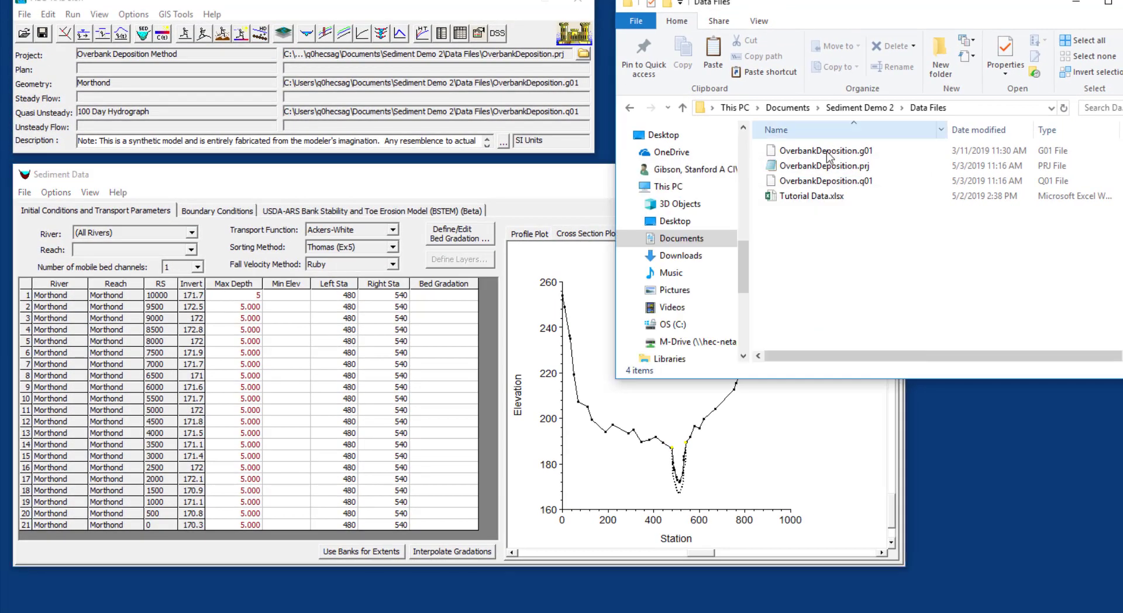
left_click(811, 199)
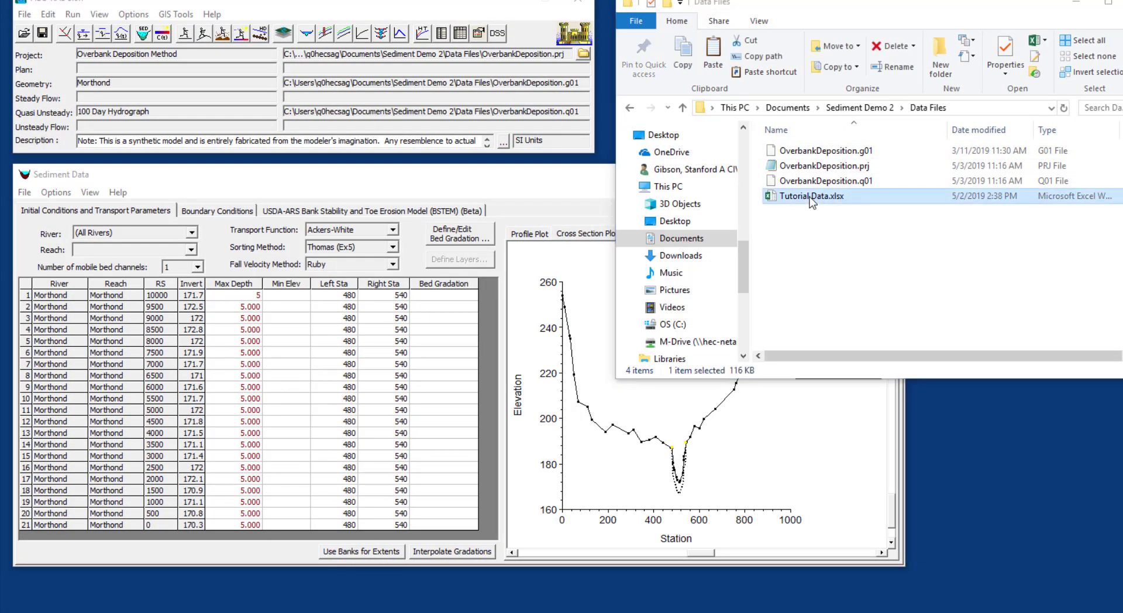
Step: Open Tutorial Data.xlsx and switch to its Bed Sediment sheet
double_click(811, 199)
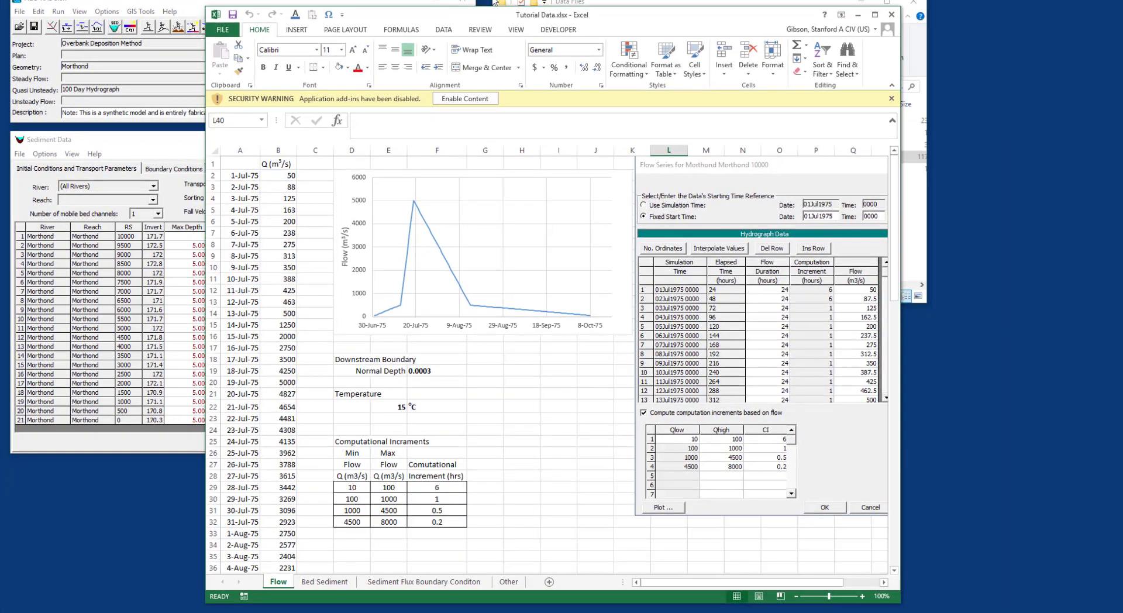
left_click_drag(494, 10, 399, 0)
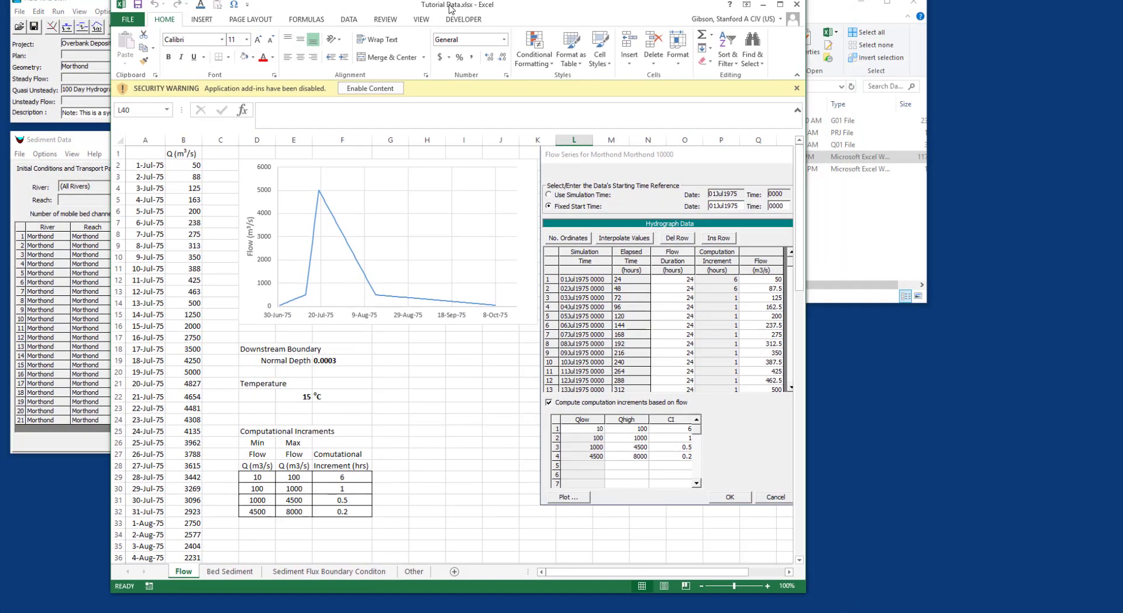
left_click(241, 571)
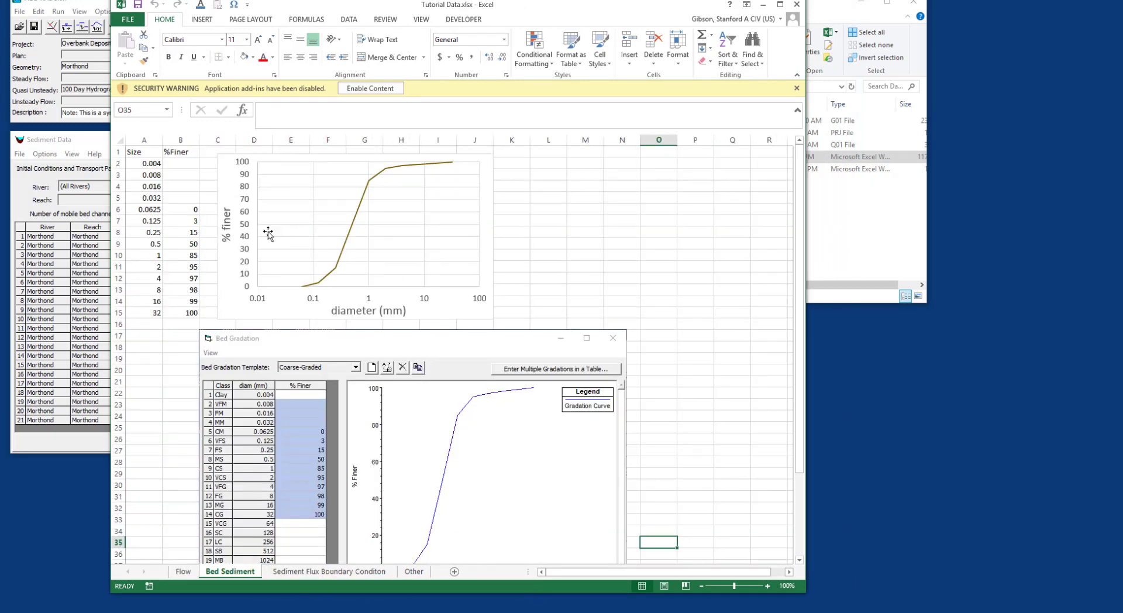
Step: Review the Size and %Finer data in A2:B15, then move Excel aside to reveal HEC-RAS
left_click(144, 164)
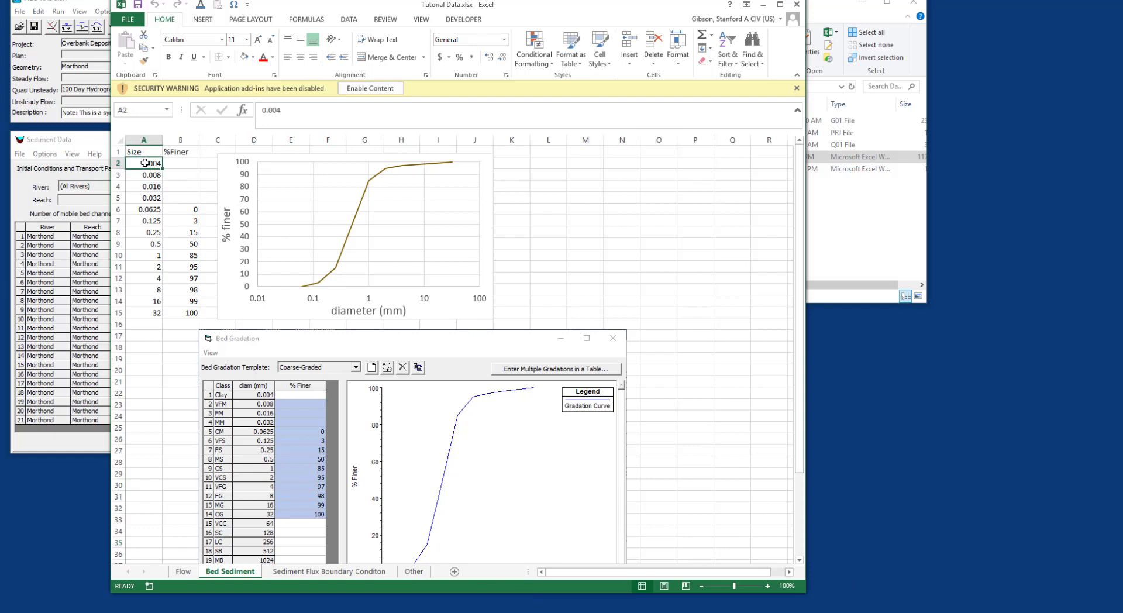
left_click_drag(144, 164, 189, 311)
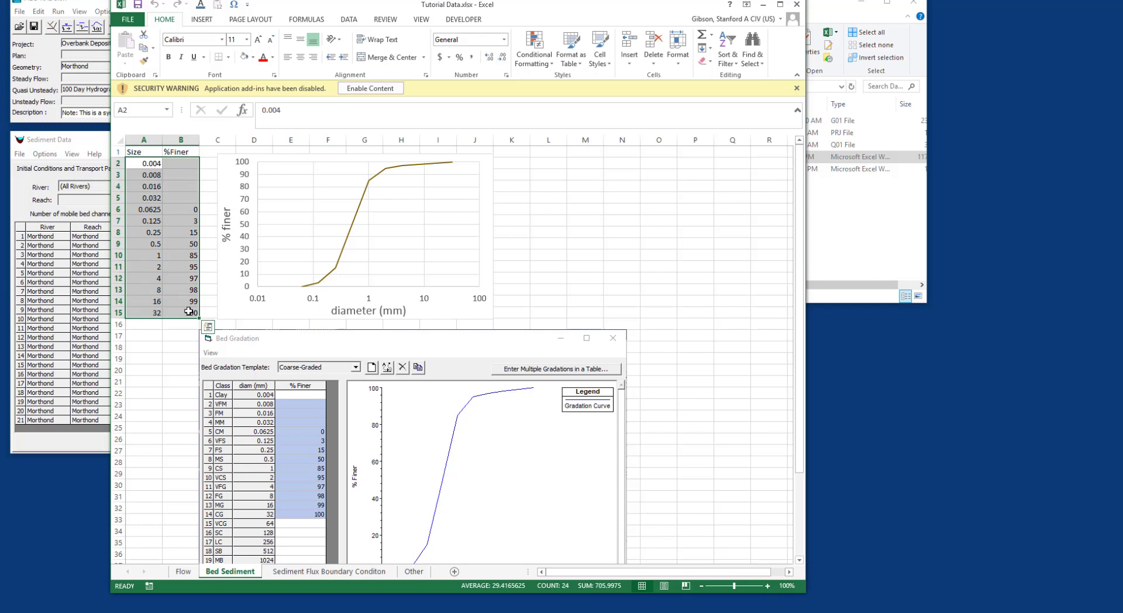
left_click(145, 186)
left_click(175, 209)
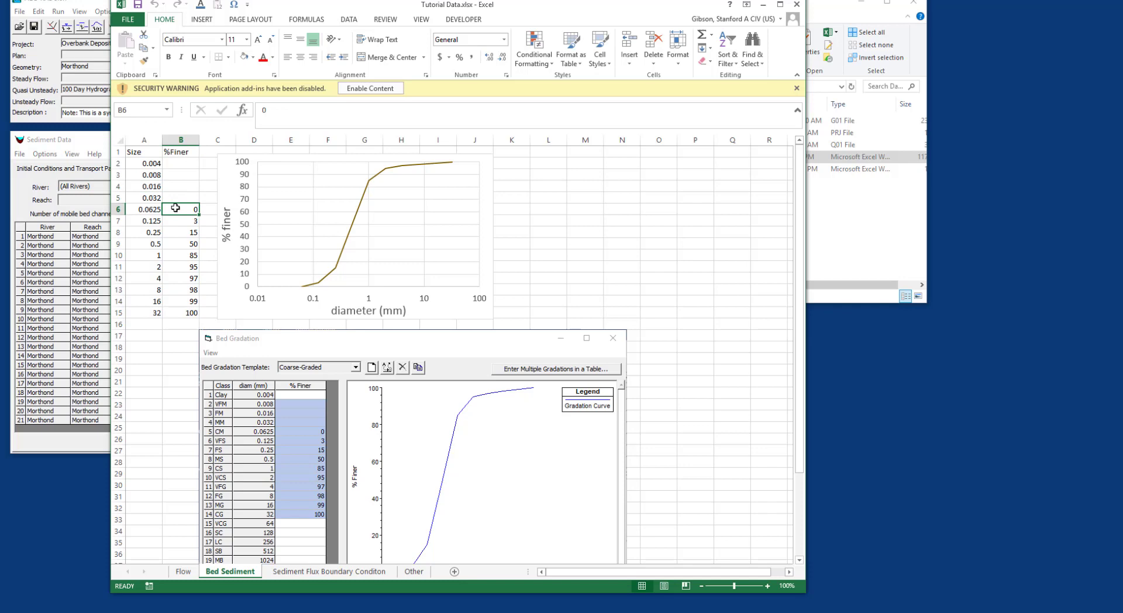
left_click_drag(295, 9, 679, 25)
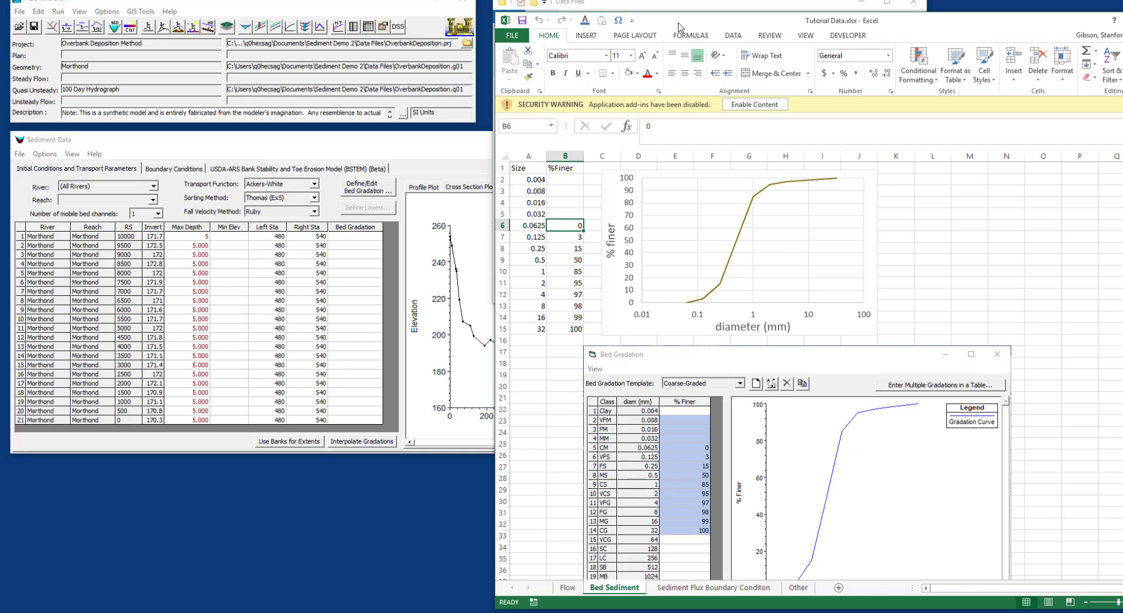
Step: In the Bed Gradation editor, add a new sample named 'Sample 1'
left_click(437, 146)
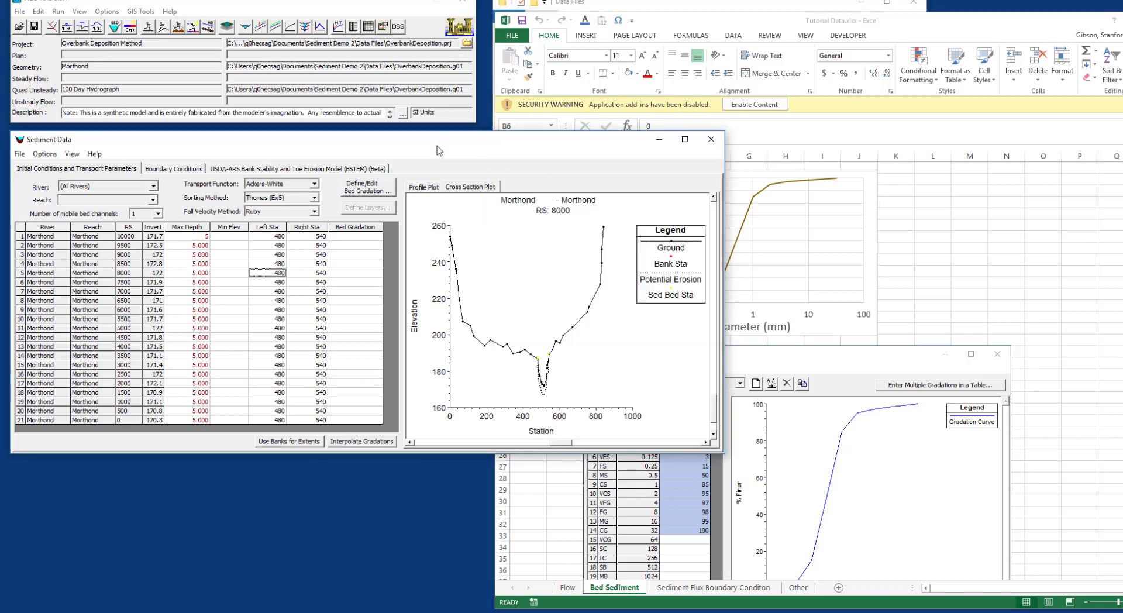
left_click(368, 190)
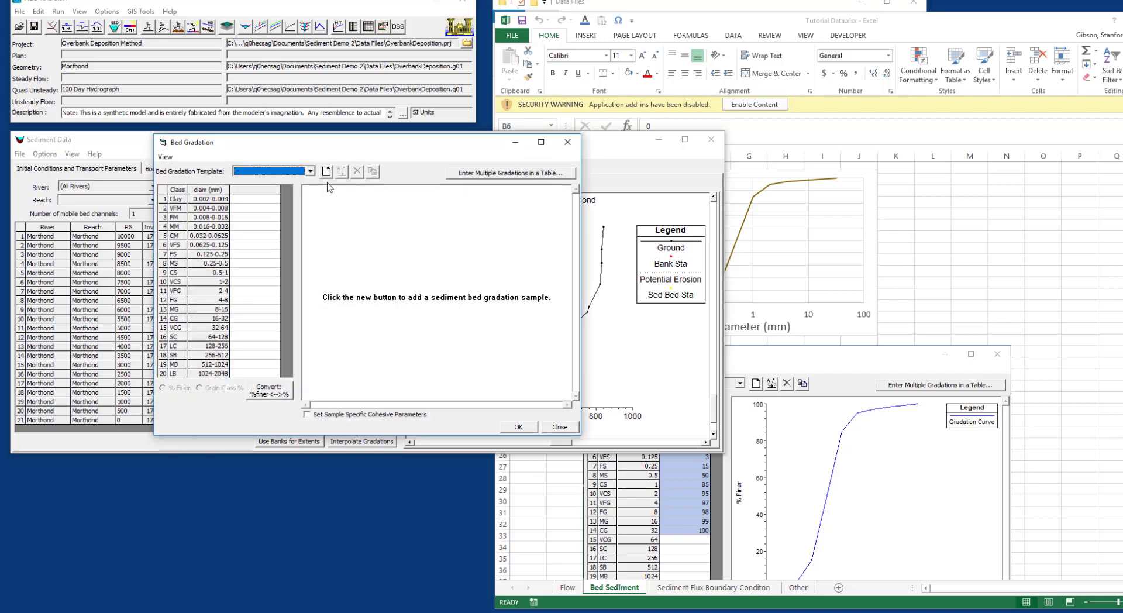
left_click(326, 171)
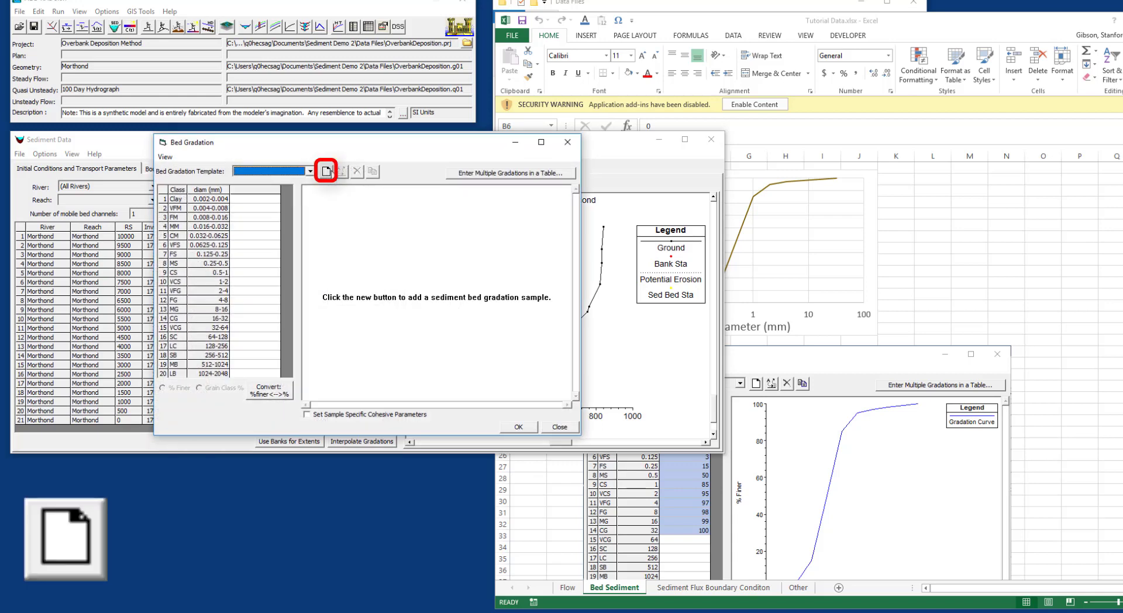
left_click(326, 172)
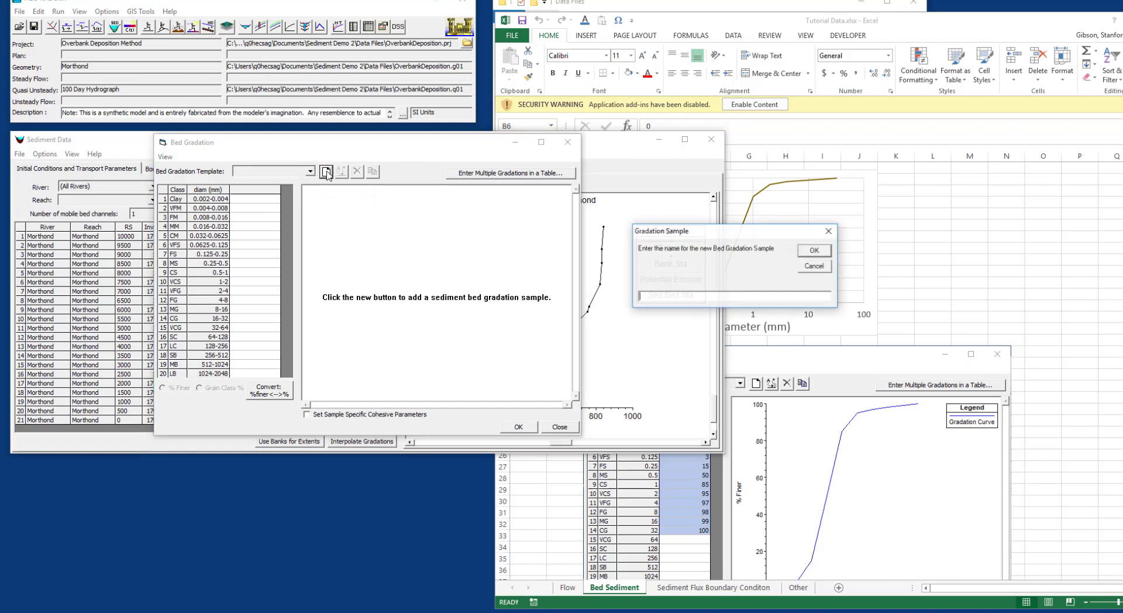
type("Sample ")
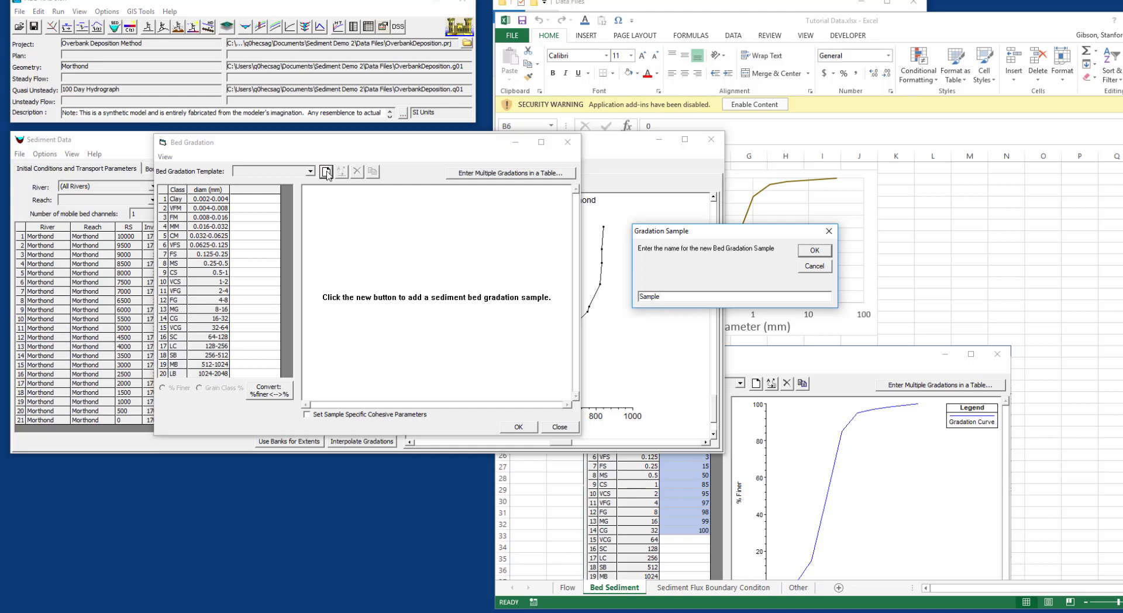
type("1")
left_click(814, 250)
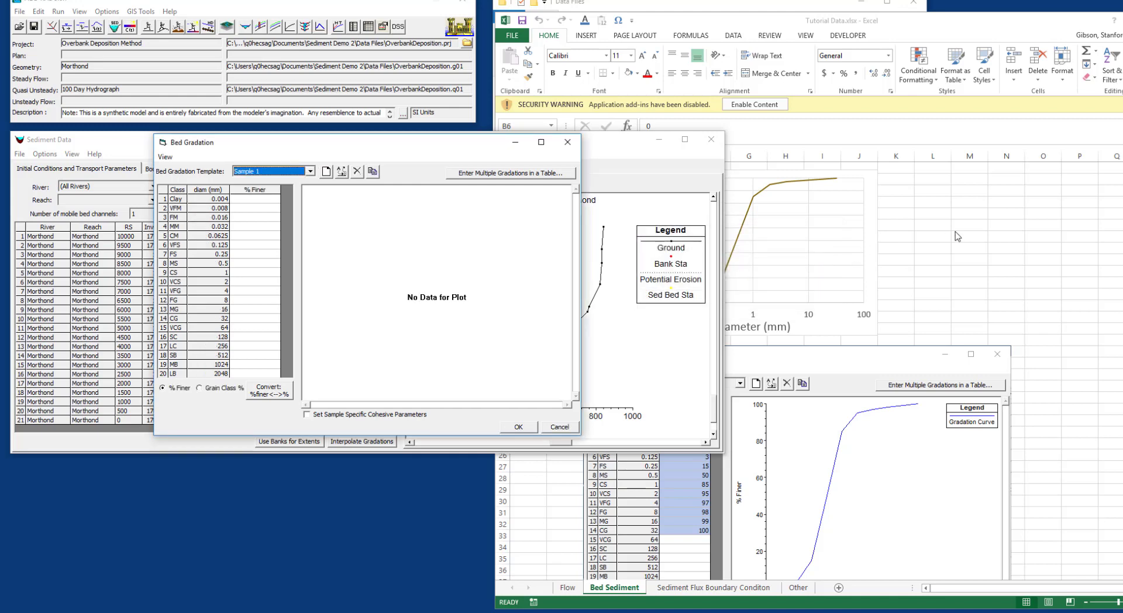
Step: Paste Excel's Bed Sediment % Finer values (B2:B15) into Sample 1 and accept the gradation
left_click(876, 237)
left_click_drag(576, 179, 578, 329)
key("ctrl+c")
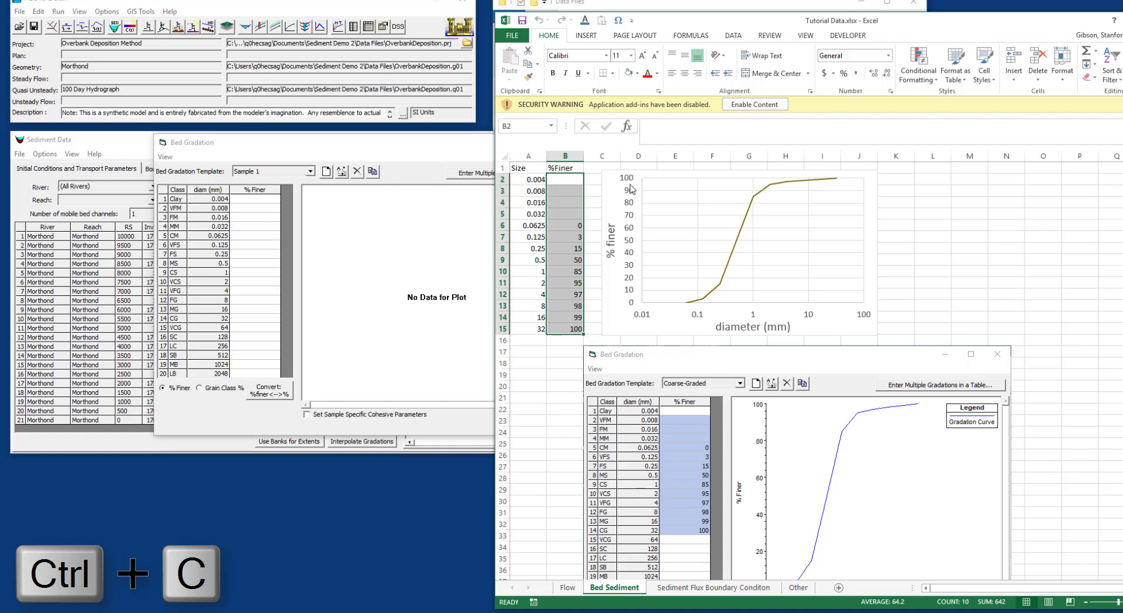
left_click(261, 193)
key("ctrl+v")
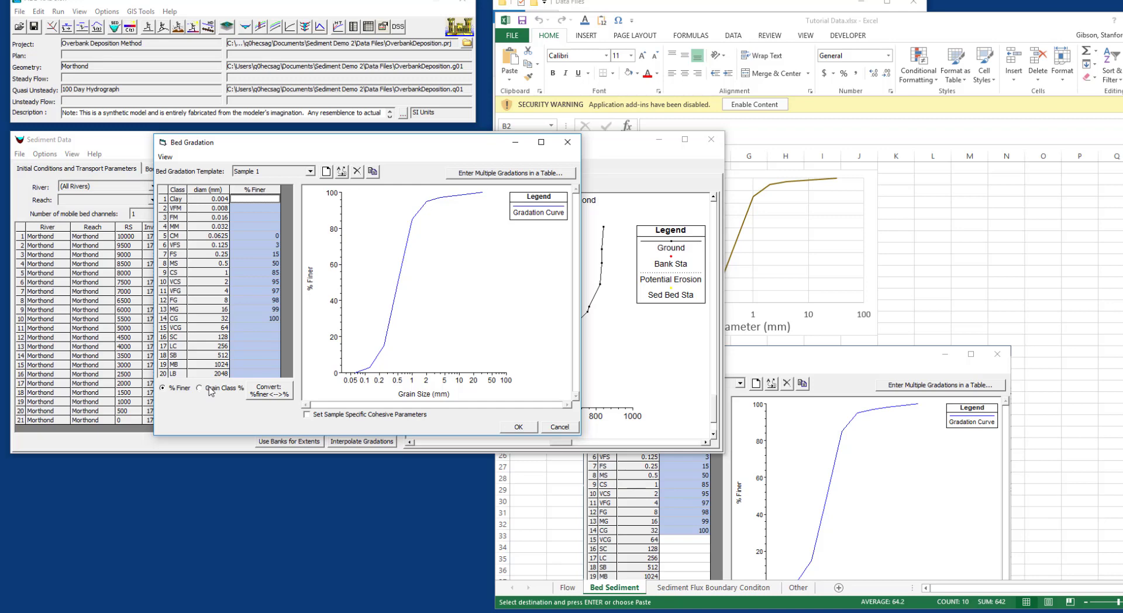
left_click(269, 393)
left_click(269, 393)
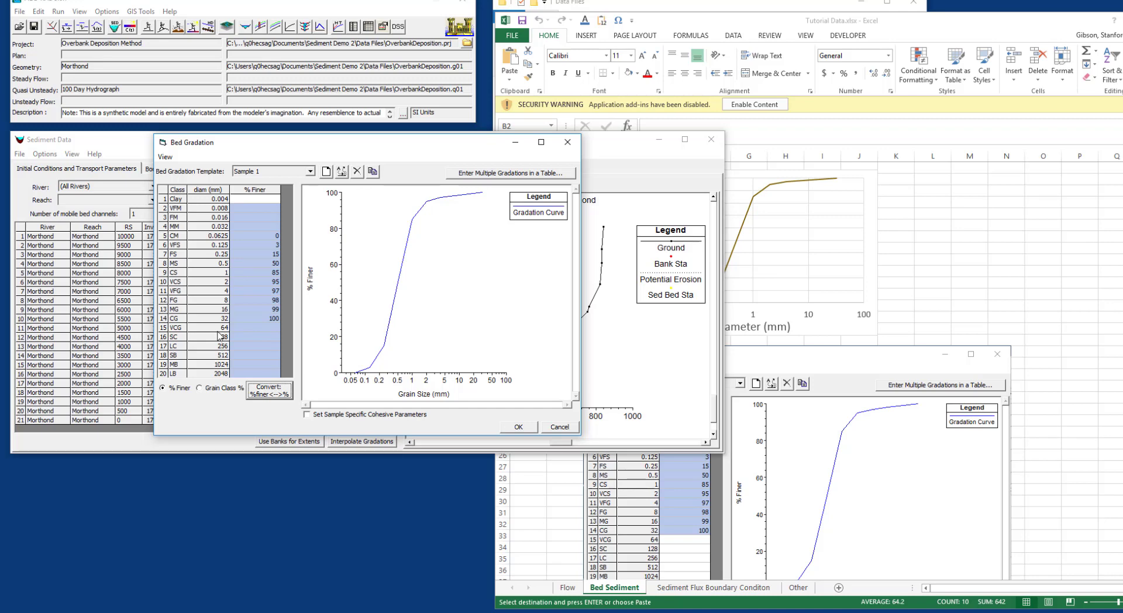
left_click(516, 428)
left_click(508, 426)
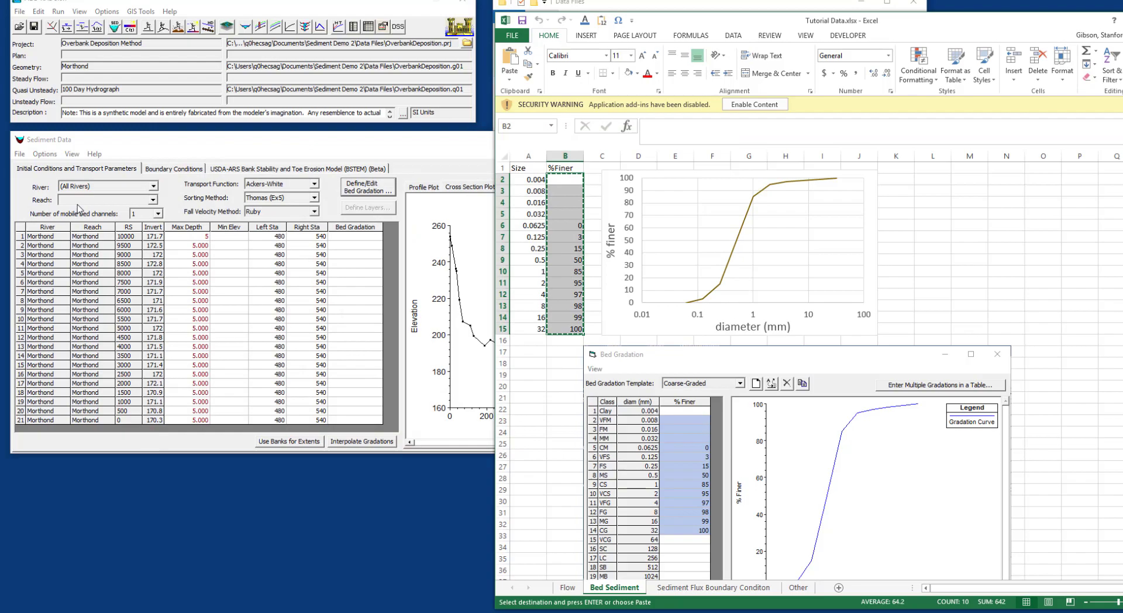
Step: Assign Sample 1 to RS 10000 and RS 0, then interpolate gradations between them
left_click(398, 147)
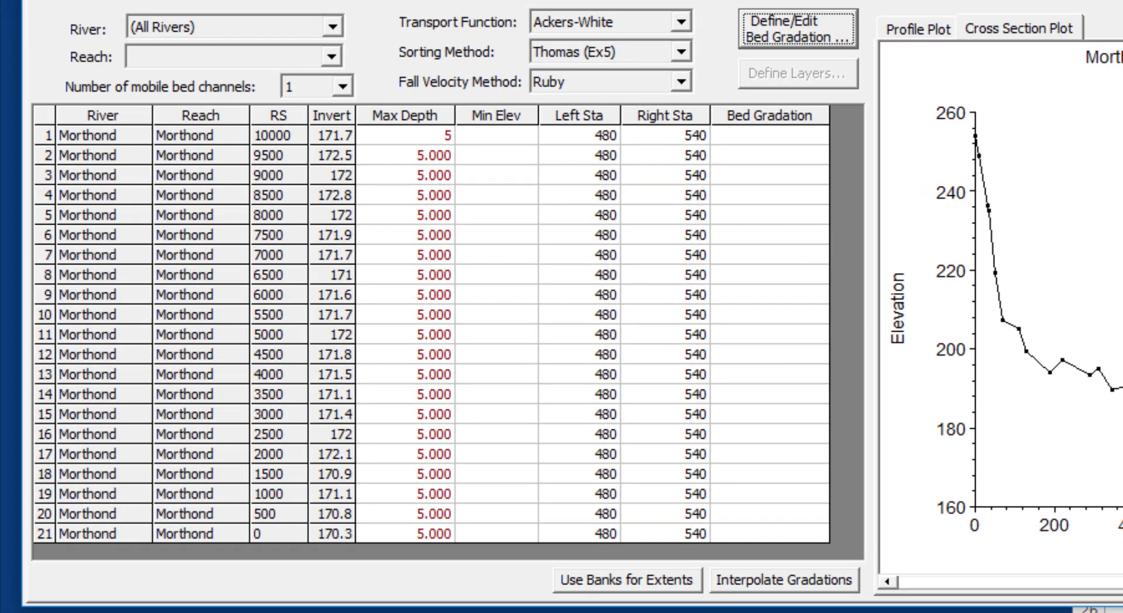
left_click(820, 134)
left_click(820, 135)
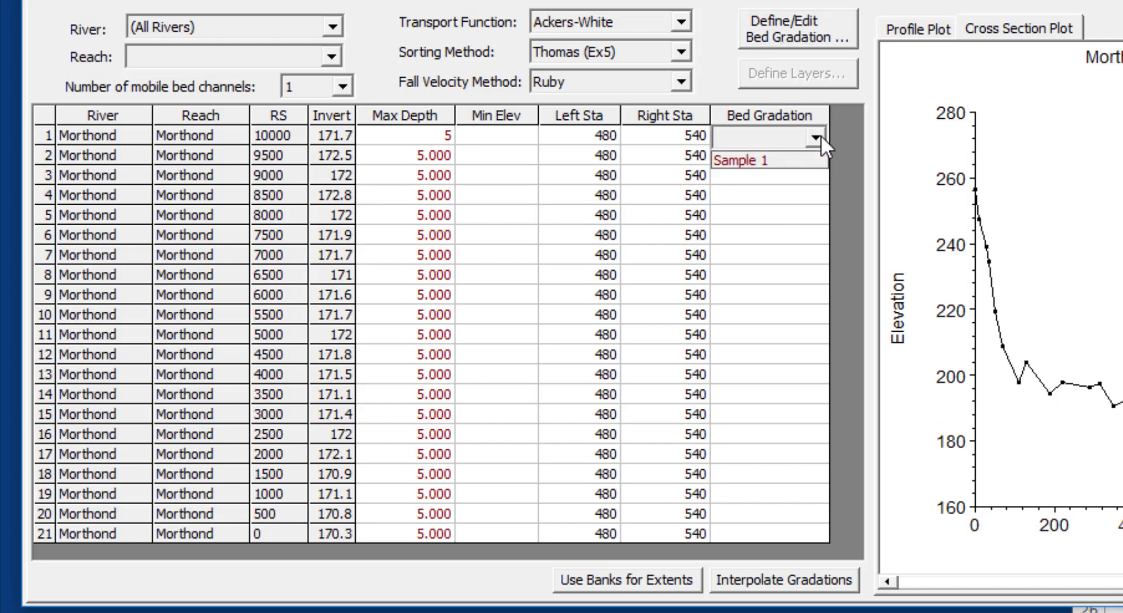
left_click(820, 134)
left_click(820, 135)
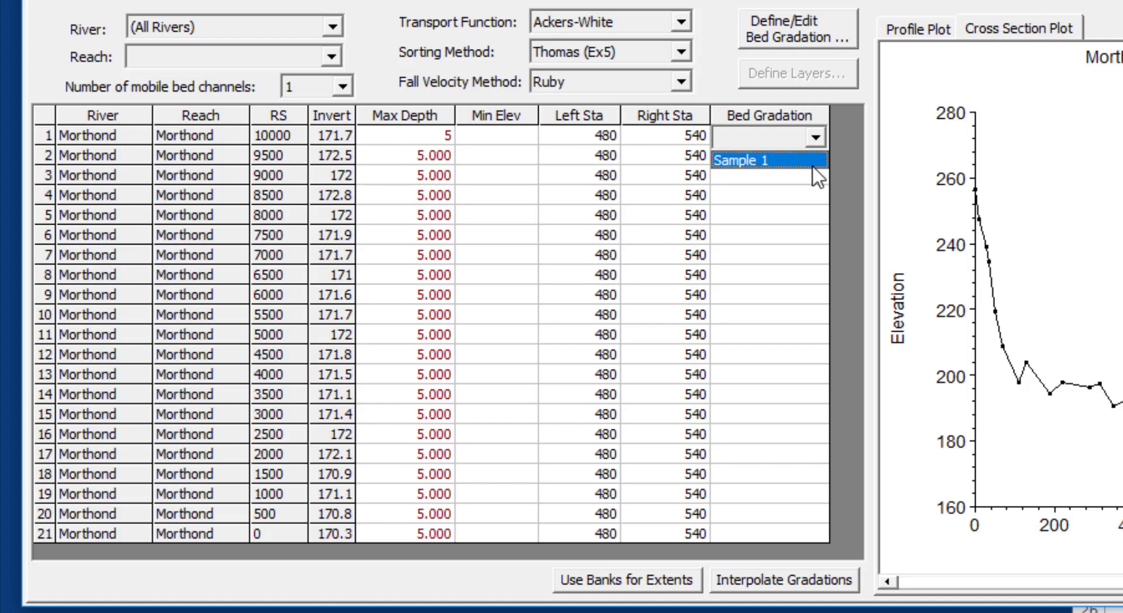
left_click(813, 162)
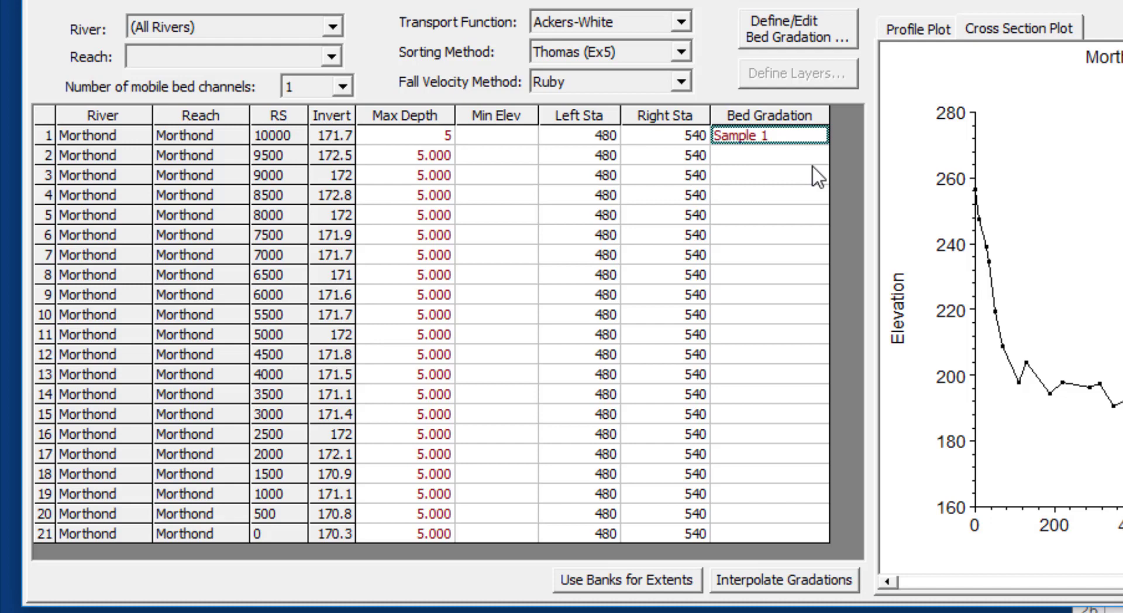
left_click(814, 528)
left_click(814, 529)
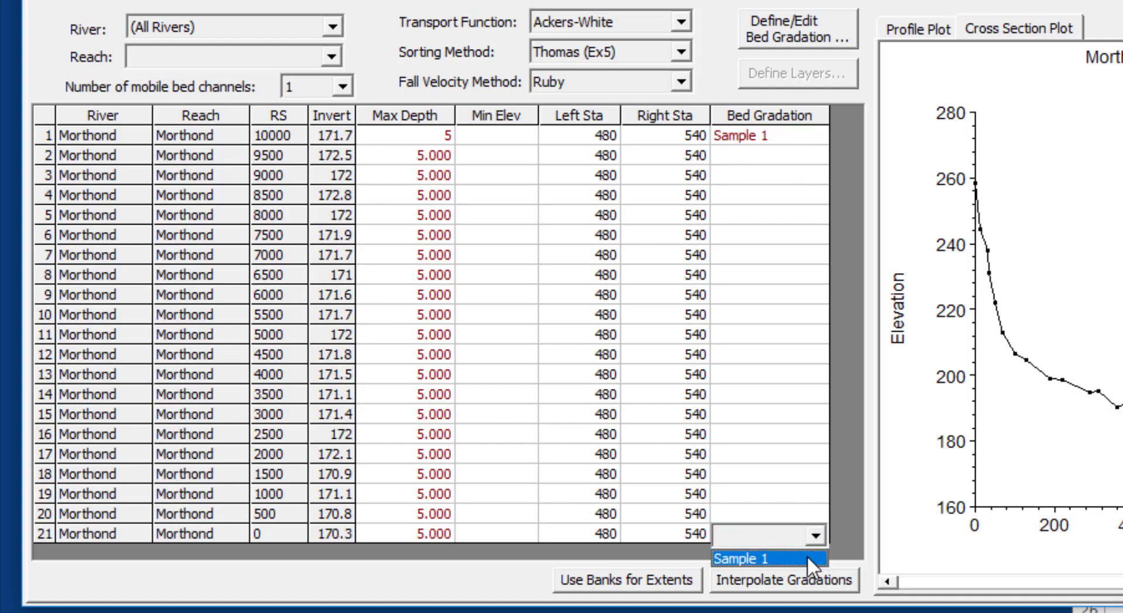
left_click(806, 556)
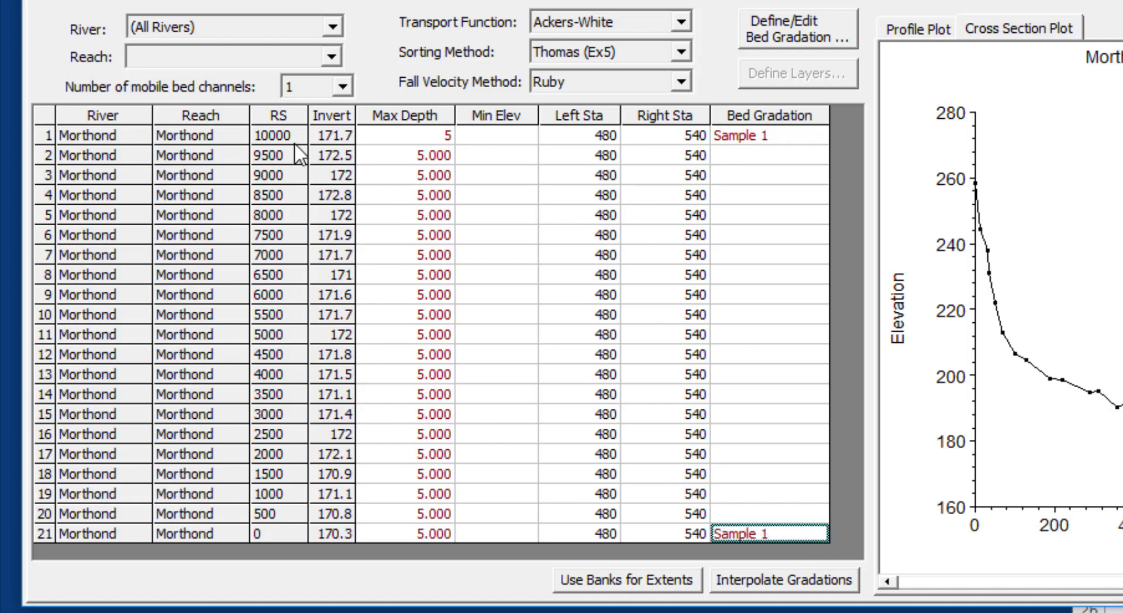
left_click(765, 578)
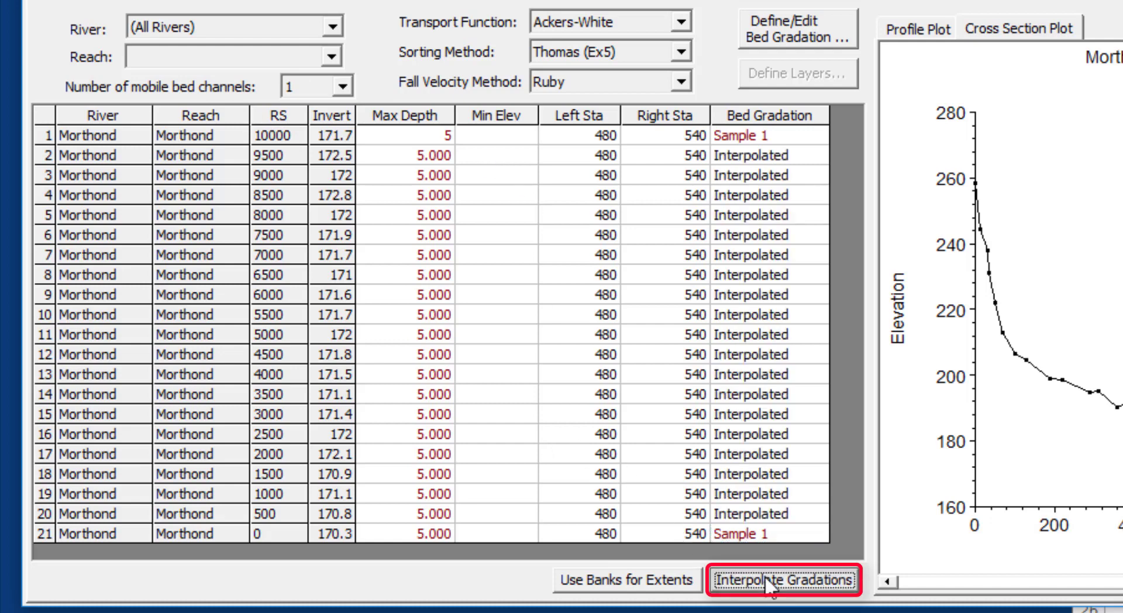
Step: Set RS 10000 to Sample 1 and fill it down to all 21 cross sections
left_click(819, 136)
left_click(819, 136)
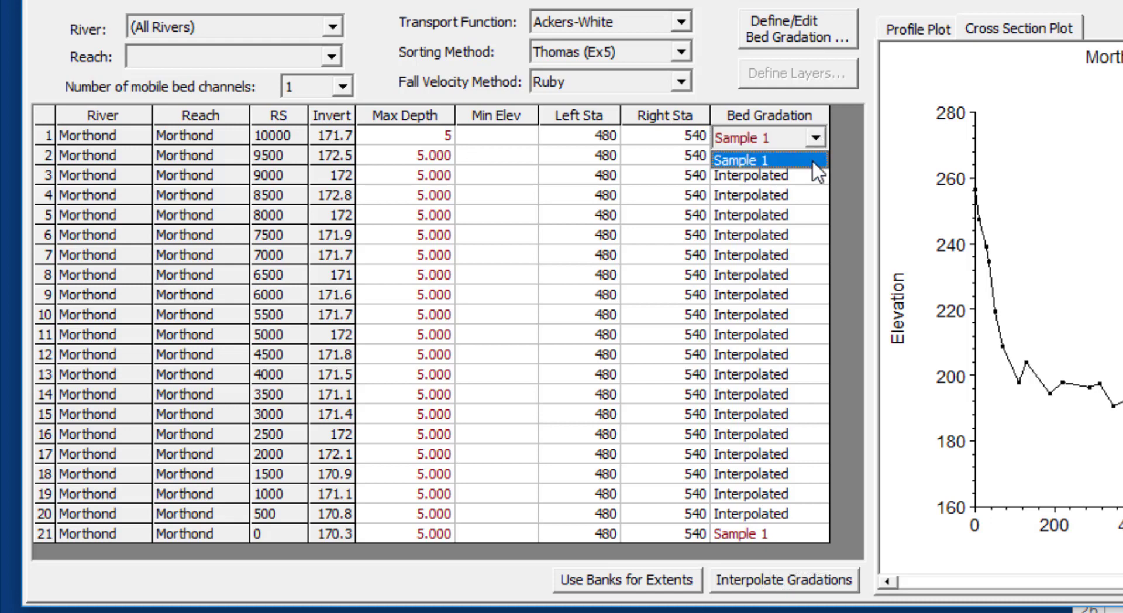
left_click(820, 157)
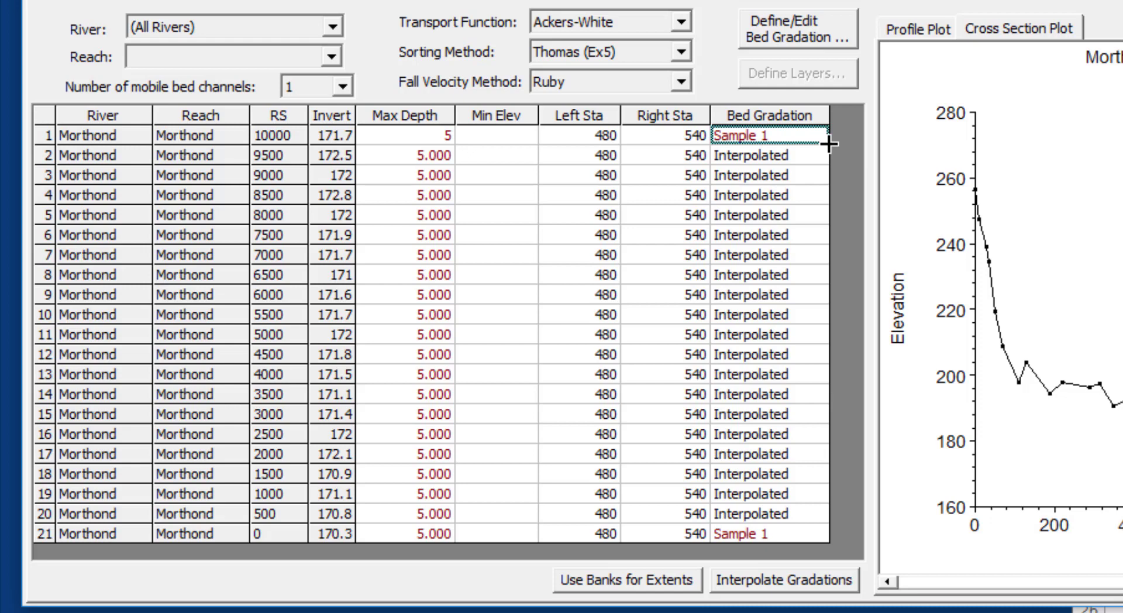
left_click_drag(829, 143, 828, 609)
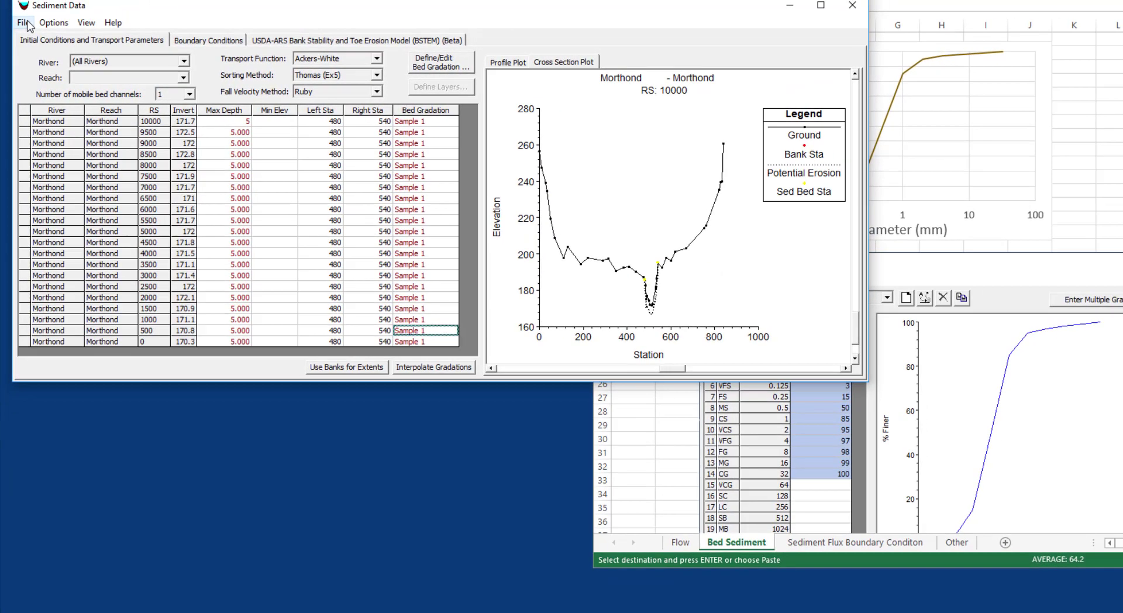
Step: Create a new sediment data file titled 'Sediment Data'
left_click(24, 23)
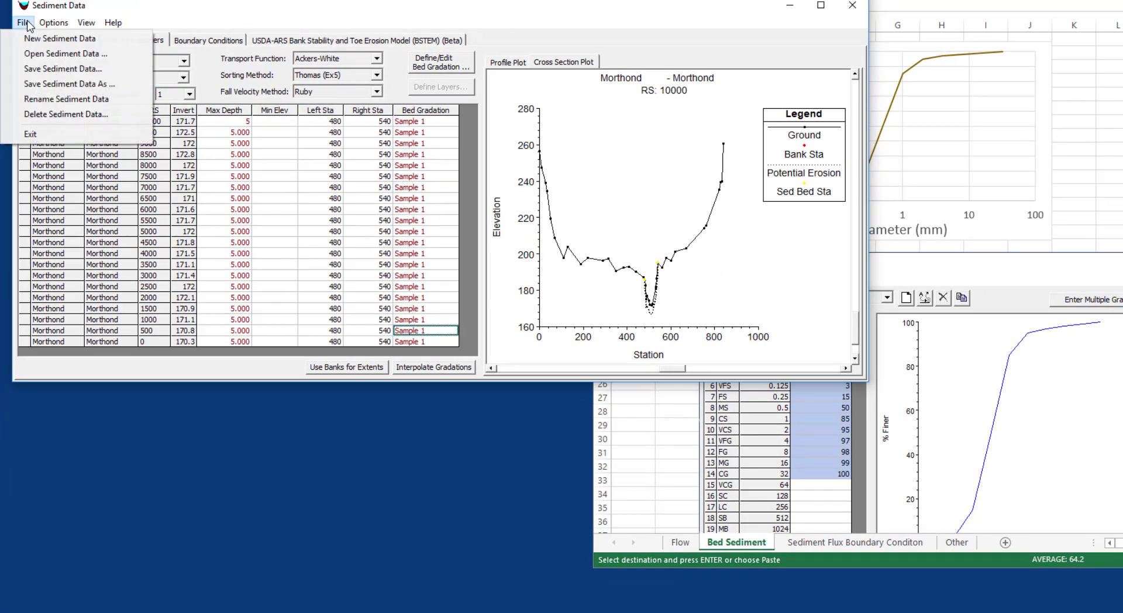
left_click(59, 38)
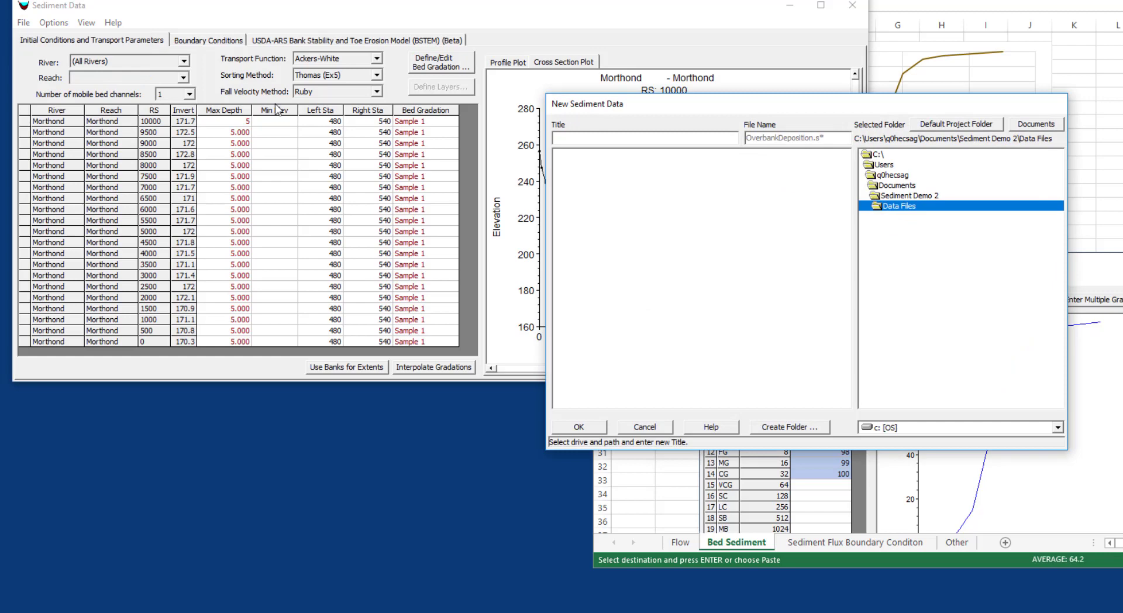
type("Sediment Data")
key("Return")
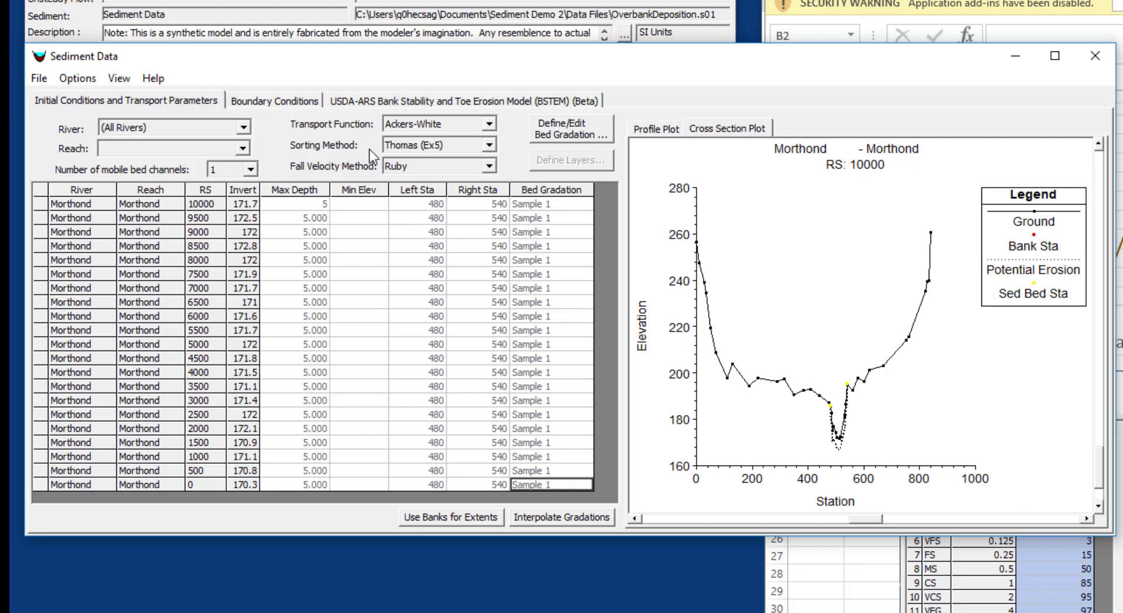
Step: Choose Laursen (Copeland) transport and Copeland (Ex7) sorting, then go to Boundary Conditions
left_click(406, 122)
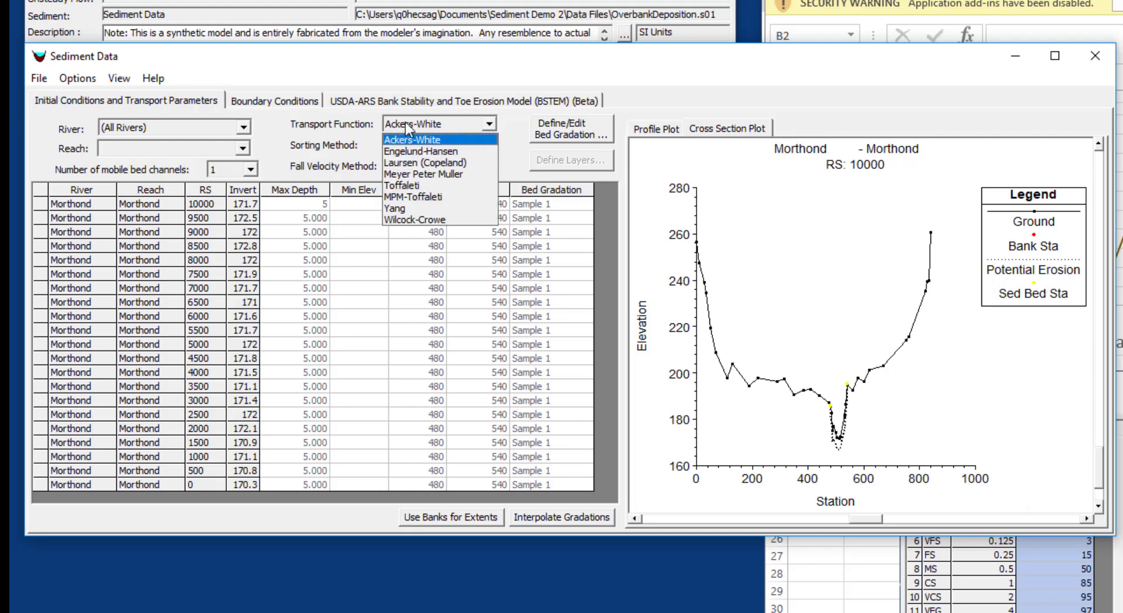
left_click(429, 163)
left_click(431, 146)
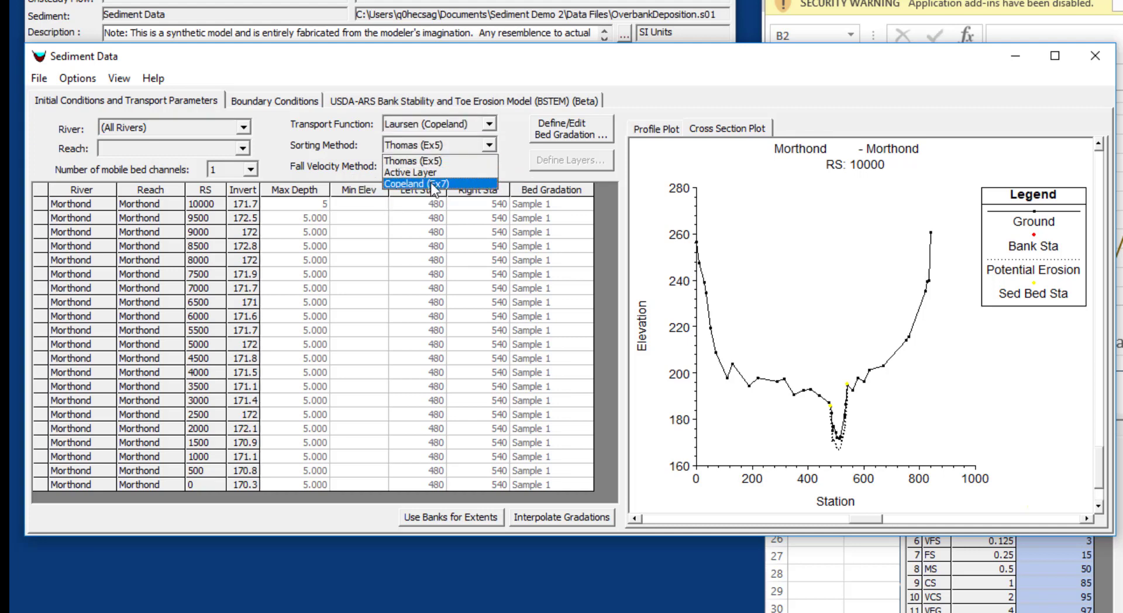
left_click(433, 185)
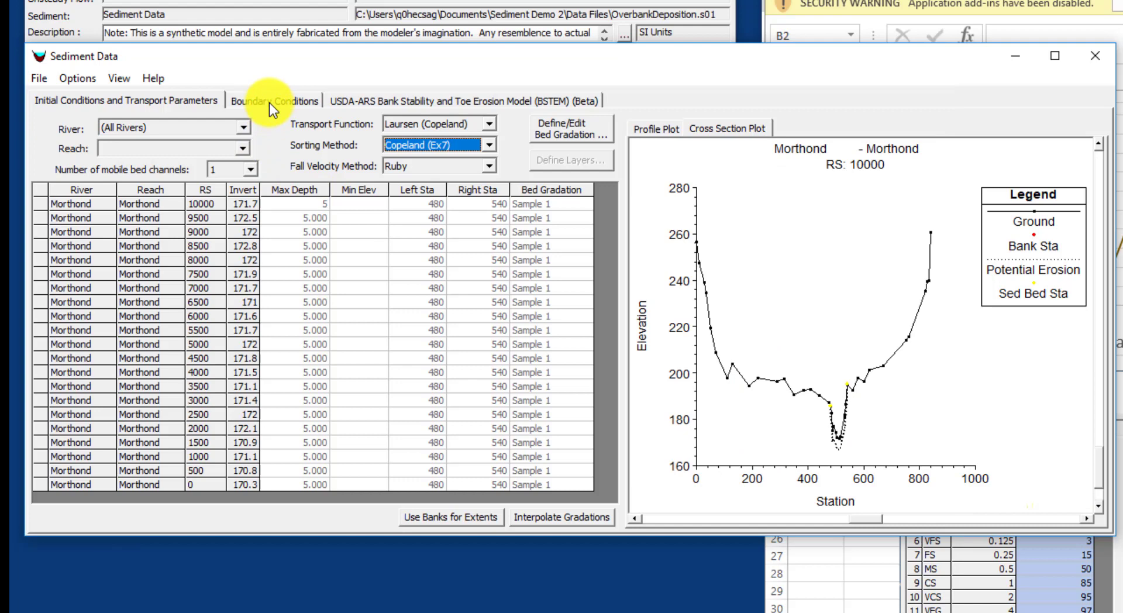
left_click(271, 100)
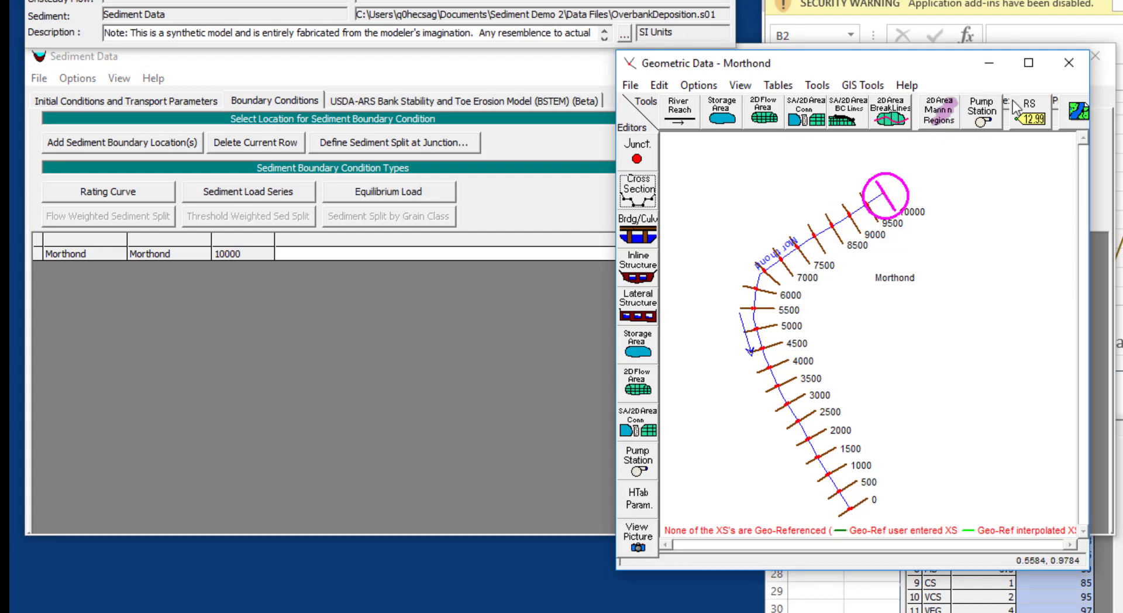
Step: Close the Geometric Data - Morthond window to return to the boundary conditions
left_click(1069, 63)
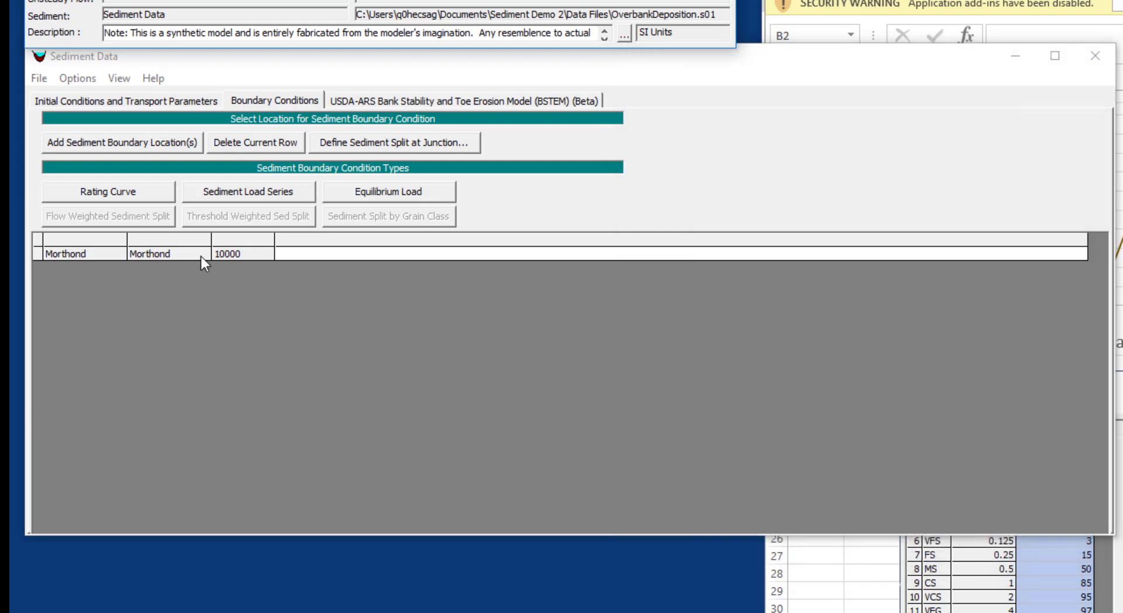
left_click(316, 254)
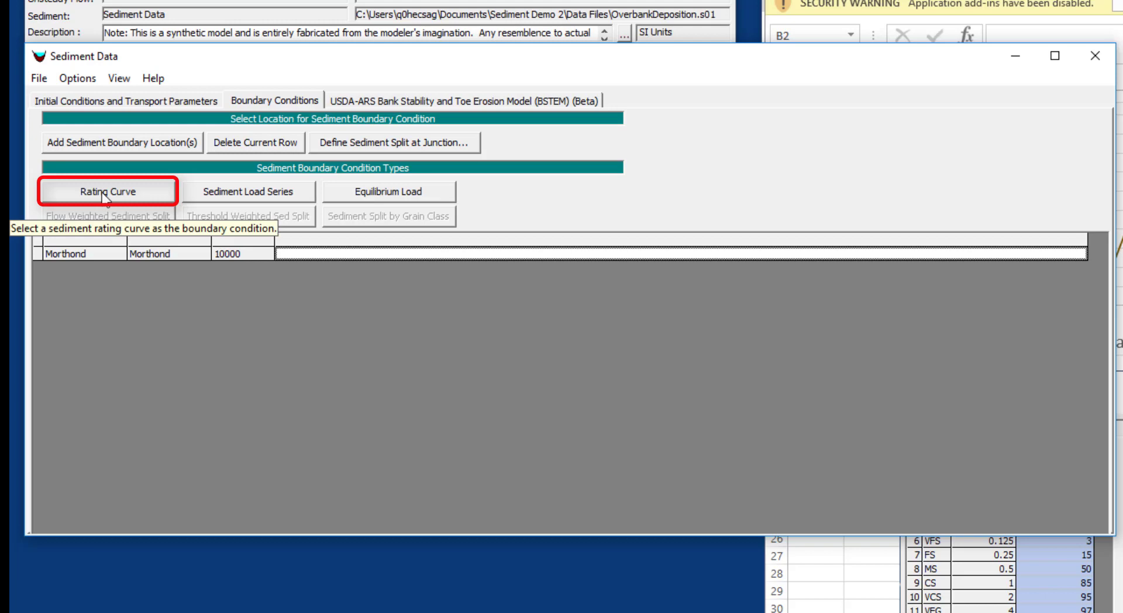
Step: Make Morthond 10000 a rating curve boundary with 4 flow-load points
left_click(106, 193)
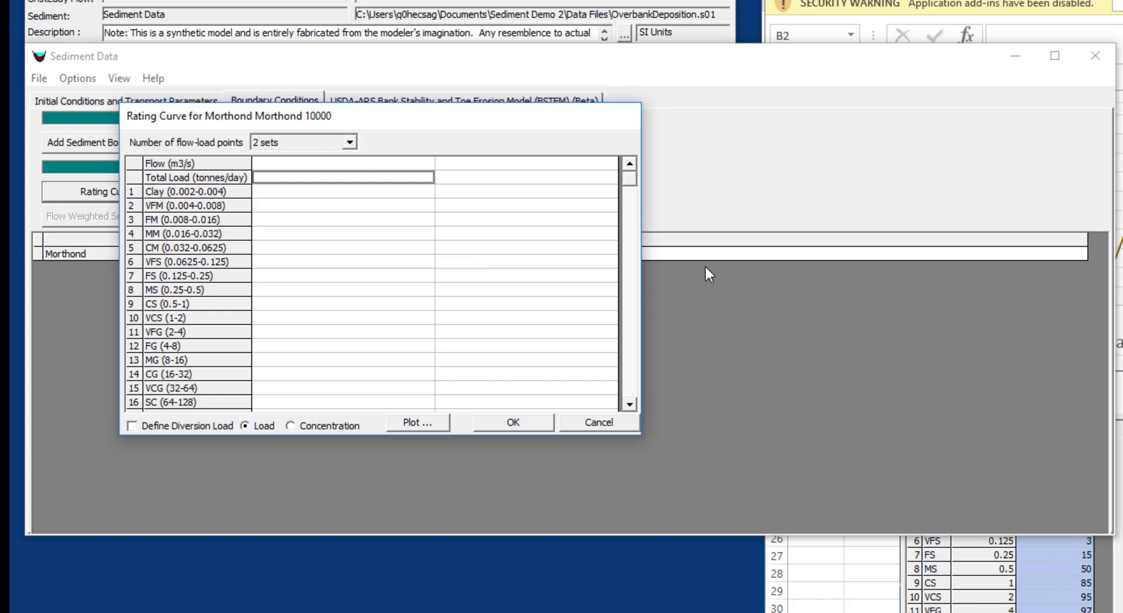
left_click(403, 164)
left_click_drag(402, 165, 474, 177)
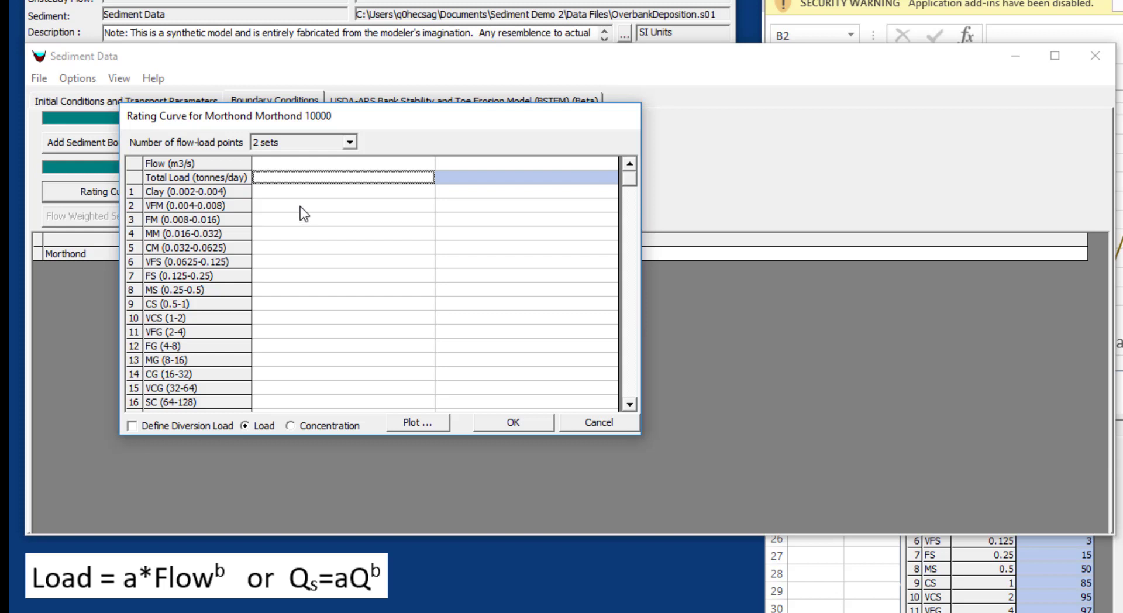
left_click_drag(302, 194, 318, 376)
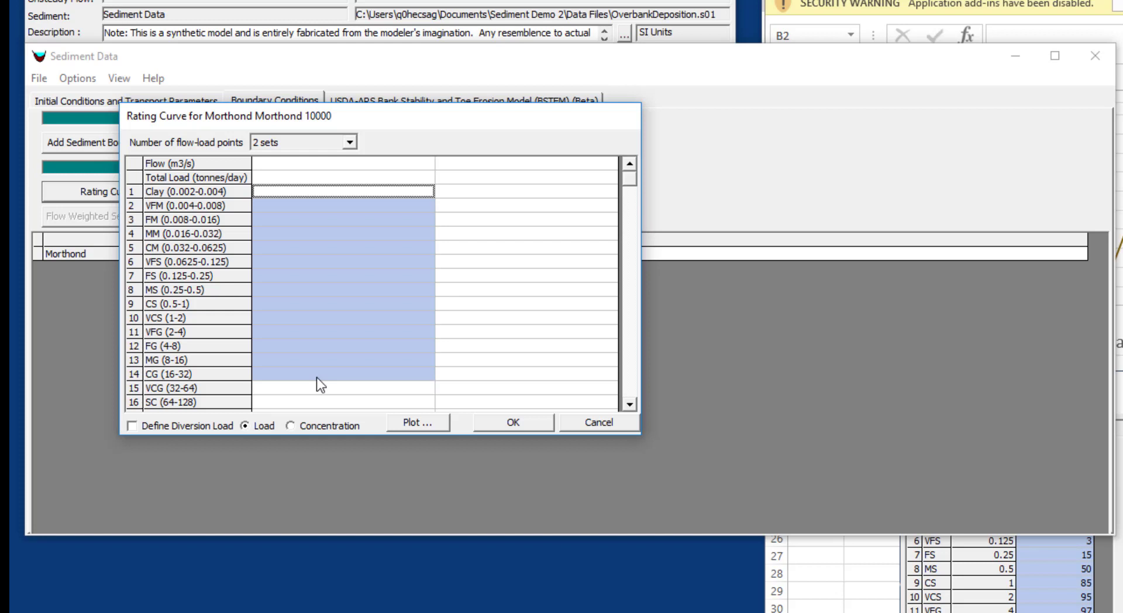
left_click(349, 144)
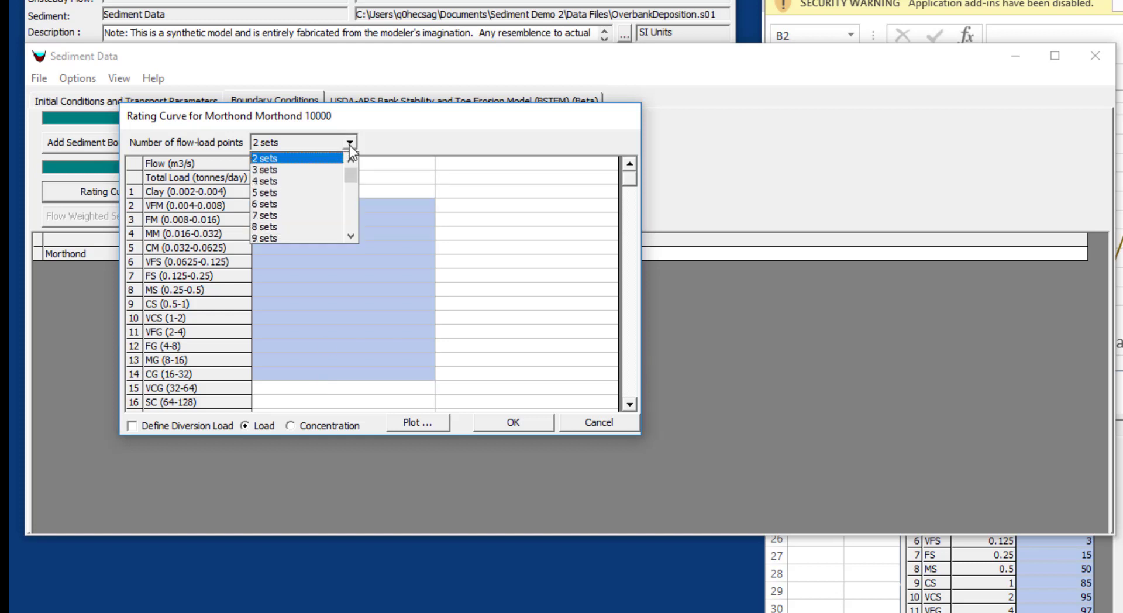
left_click(330, 183)
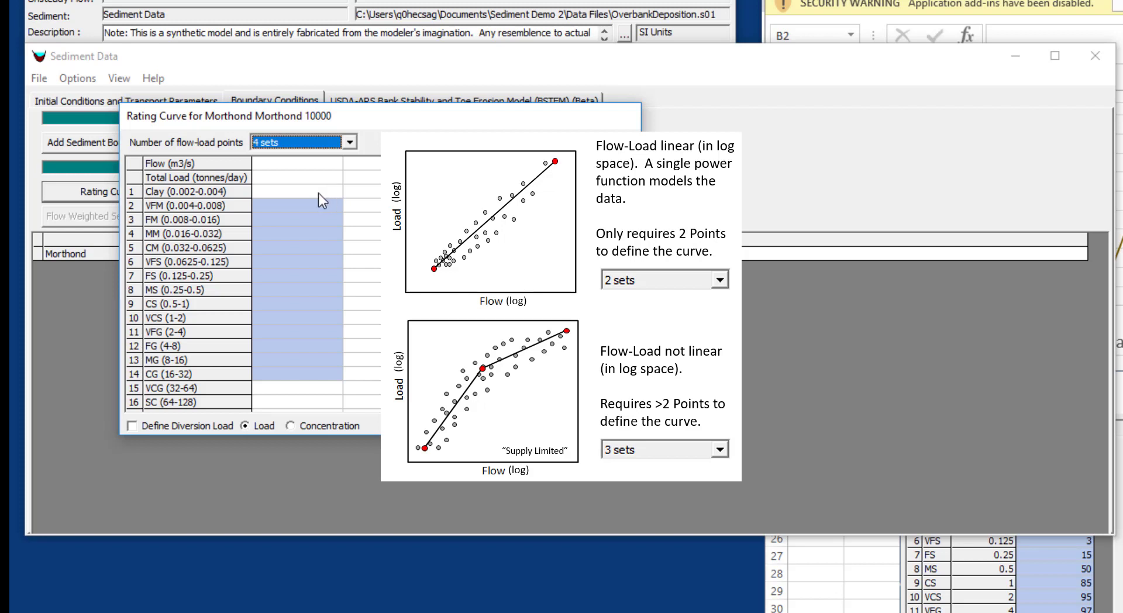
left_click_drag(298, 193, 518, 207)
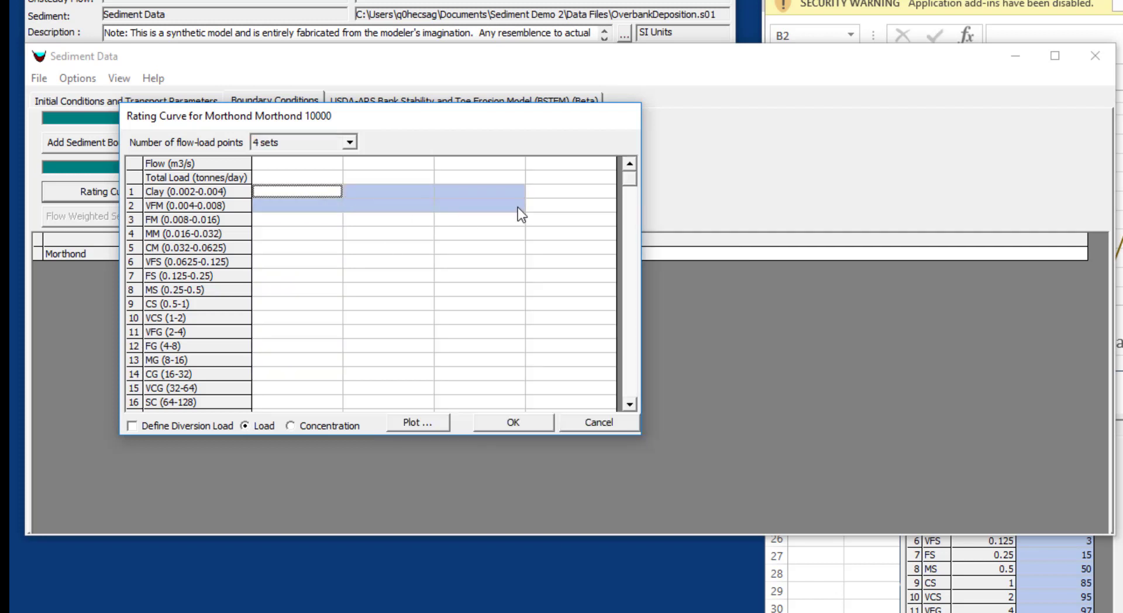
left_click(546, 199)
Step: Open Excel's Sediment Flux Boundary Conditon sheet and inspect the flow and load cells
key("alt+Tab")
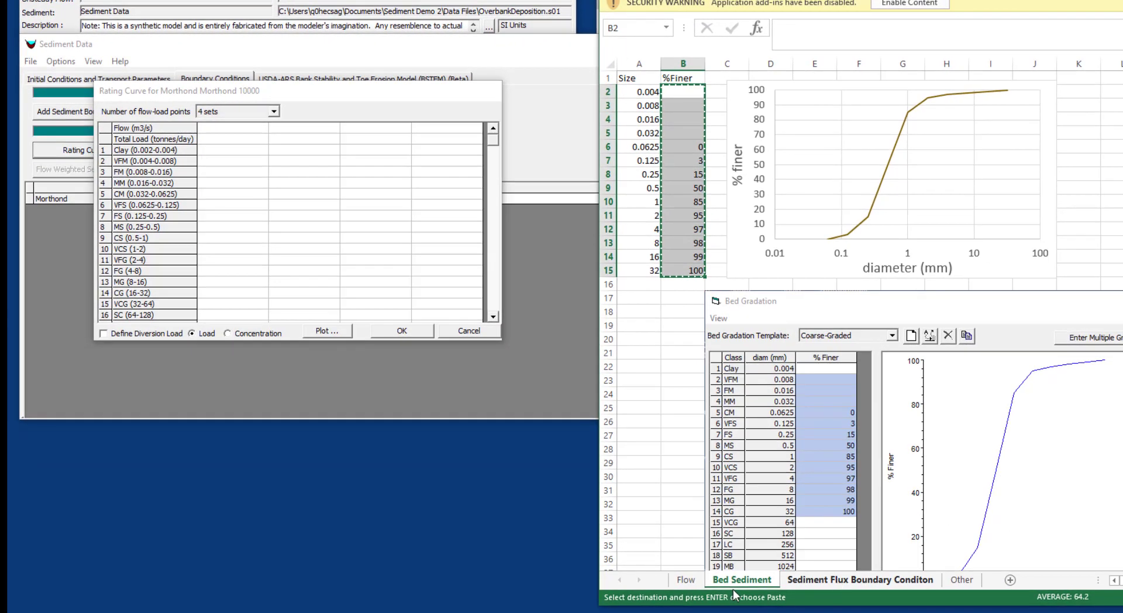
left_click(823, 582)
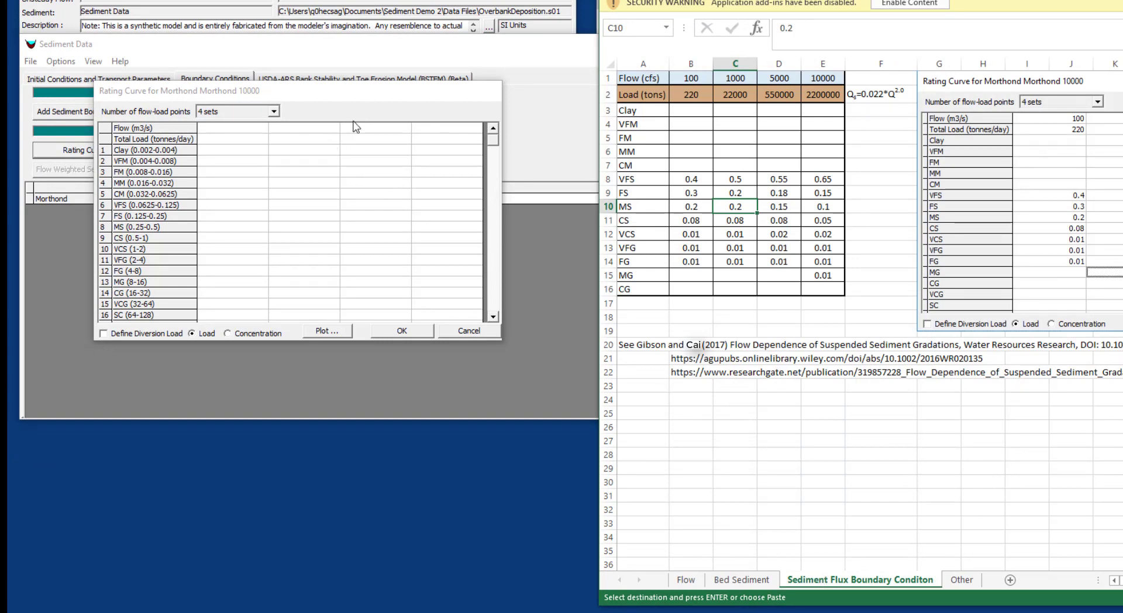
left_click(871, 97)
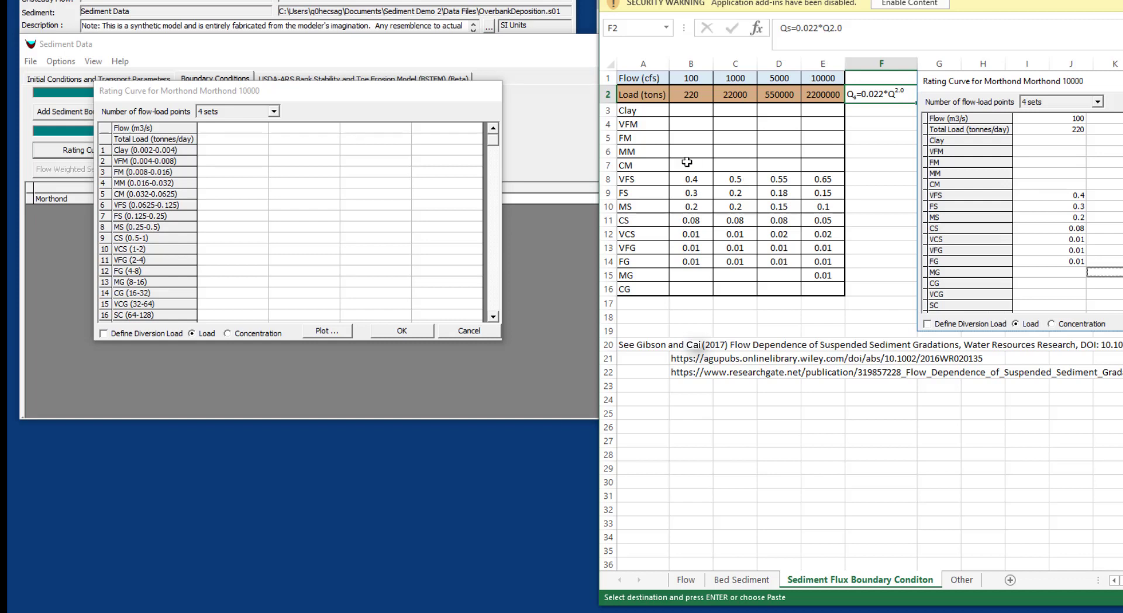
left_click_drag(693, 81, 694, 94)
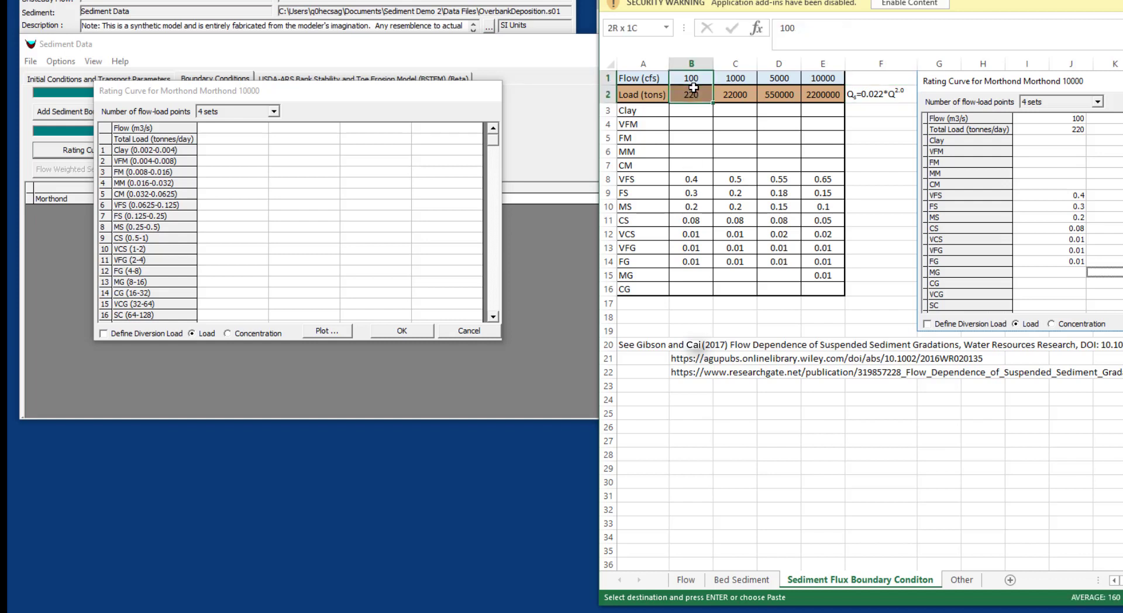
key("ctrl+v")
Step: Review the grain-class fractions VFS through VFG in column B and row 8
left_click(698, 178)
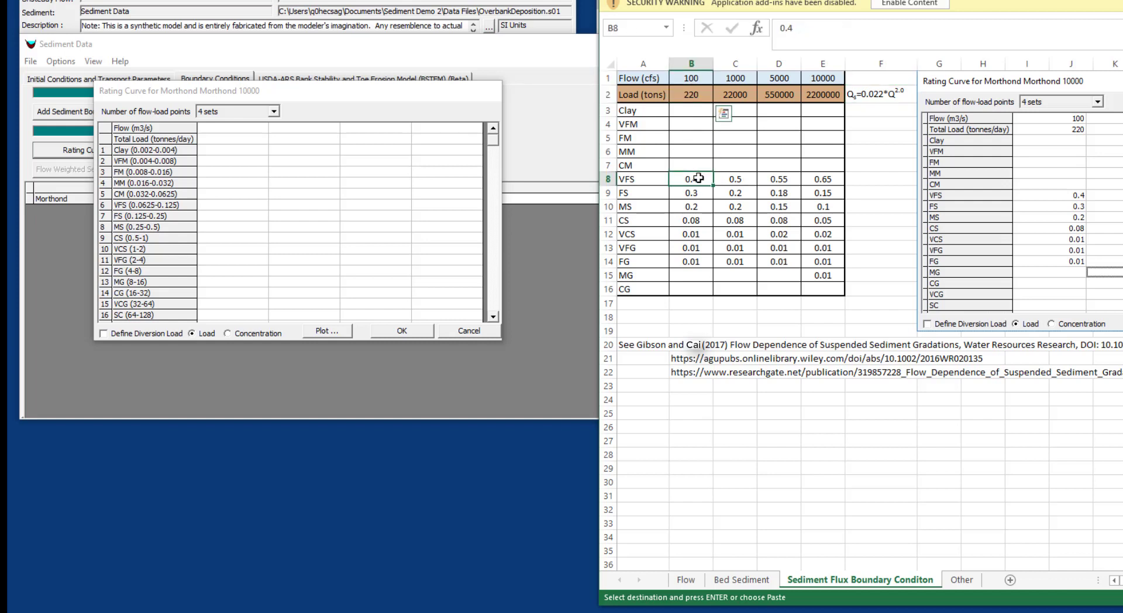
left_click(697, 197)
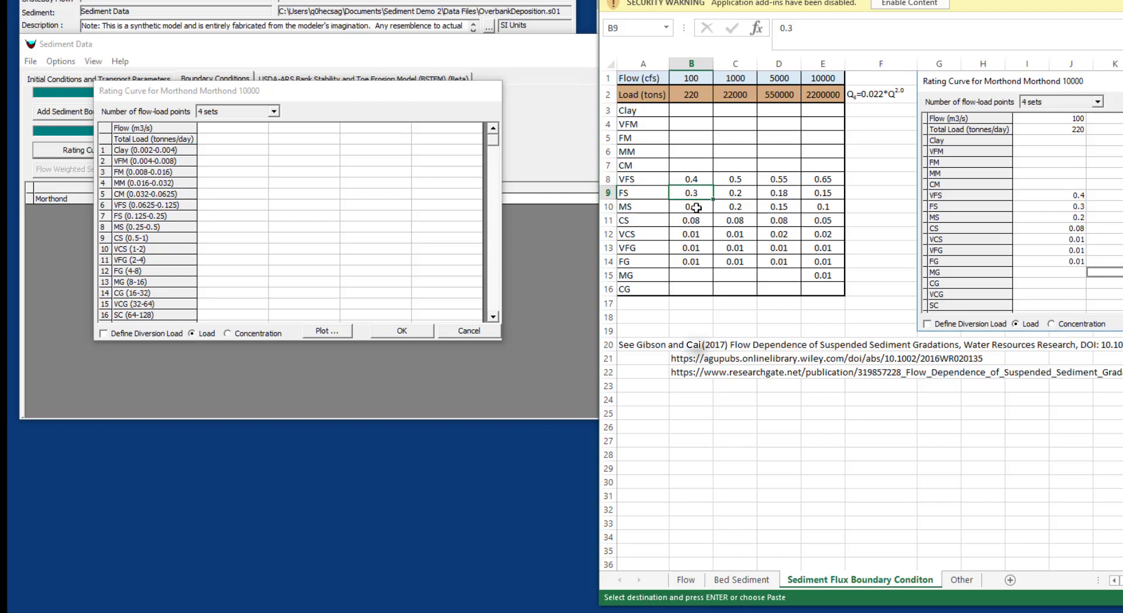
left_click(697, 207)
left_click(697, 220)
left_click(700, 234)
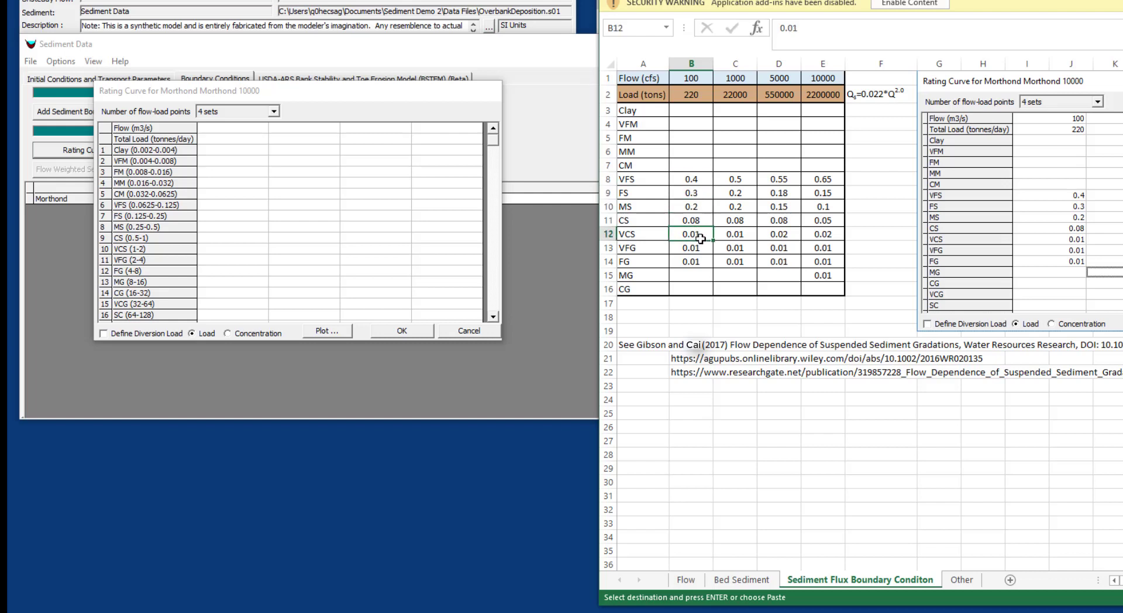
left_click(699, 248)
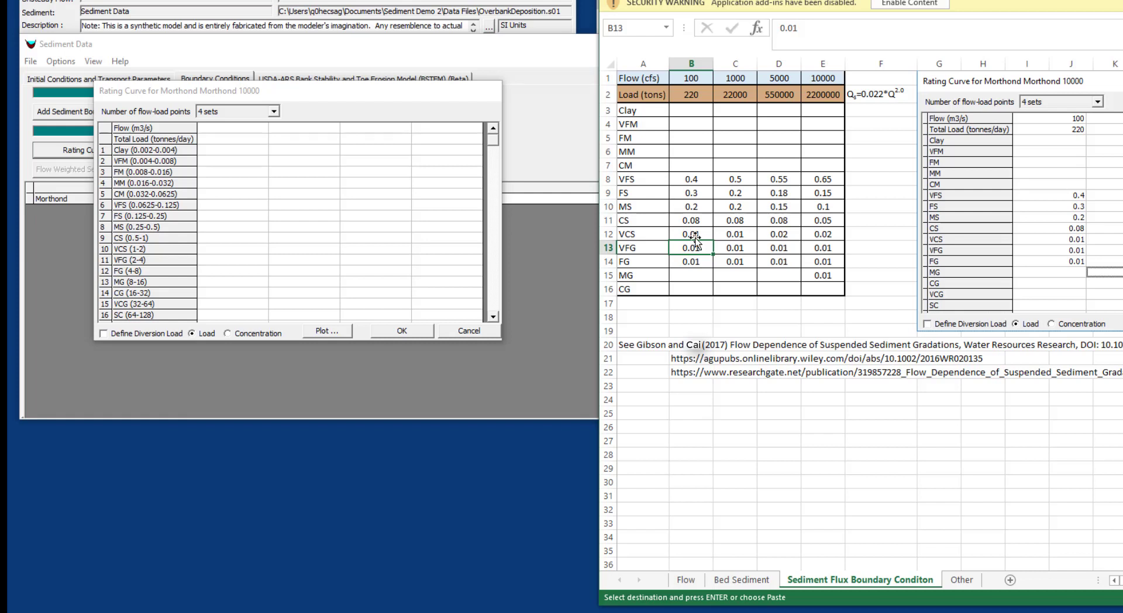
left_click(689, 180)
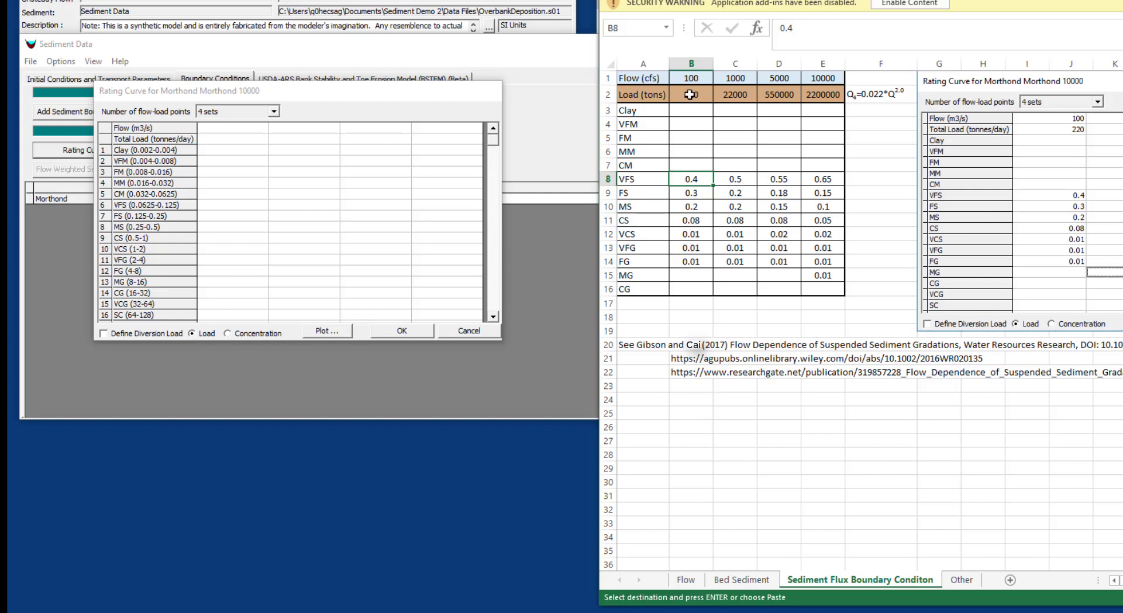
left_click(827, 181)
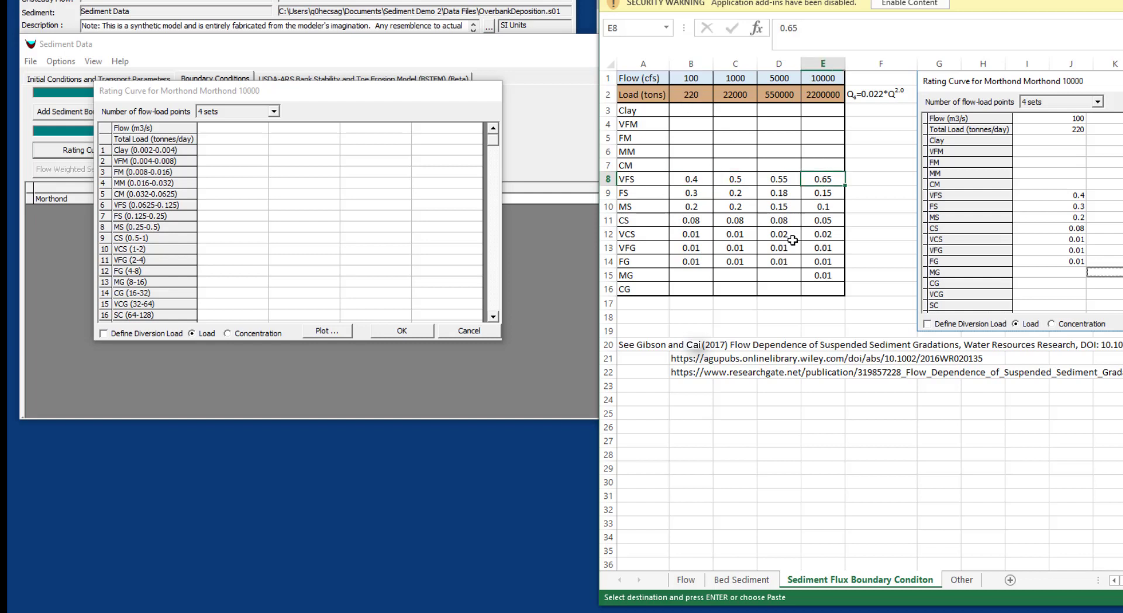
left_click(636, 179)
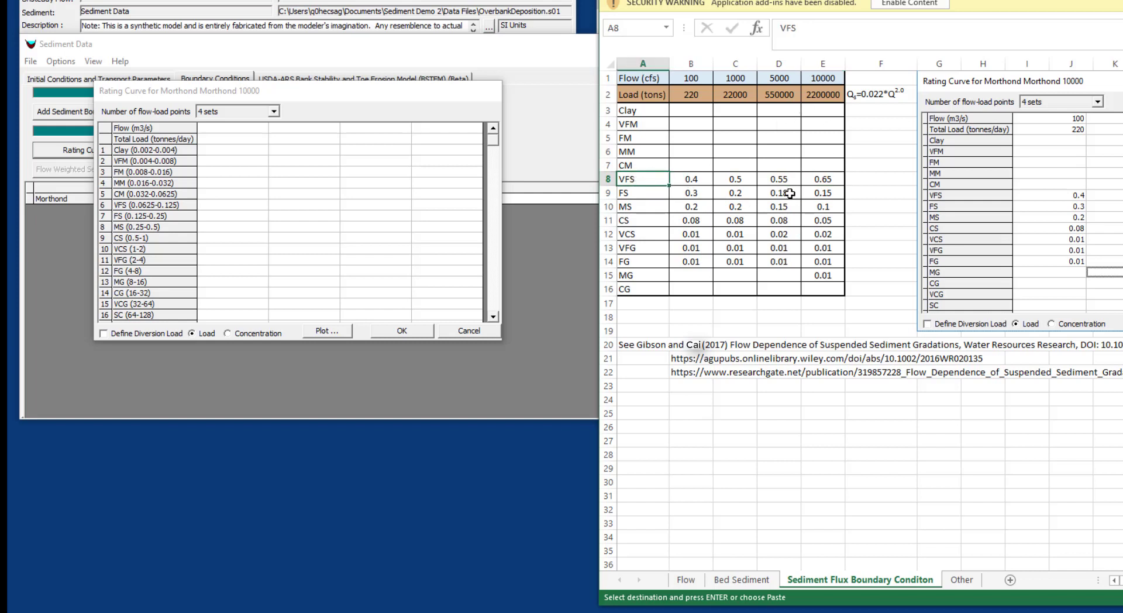
left_click(807, 175)
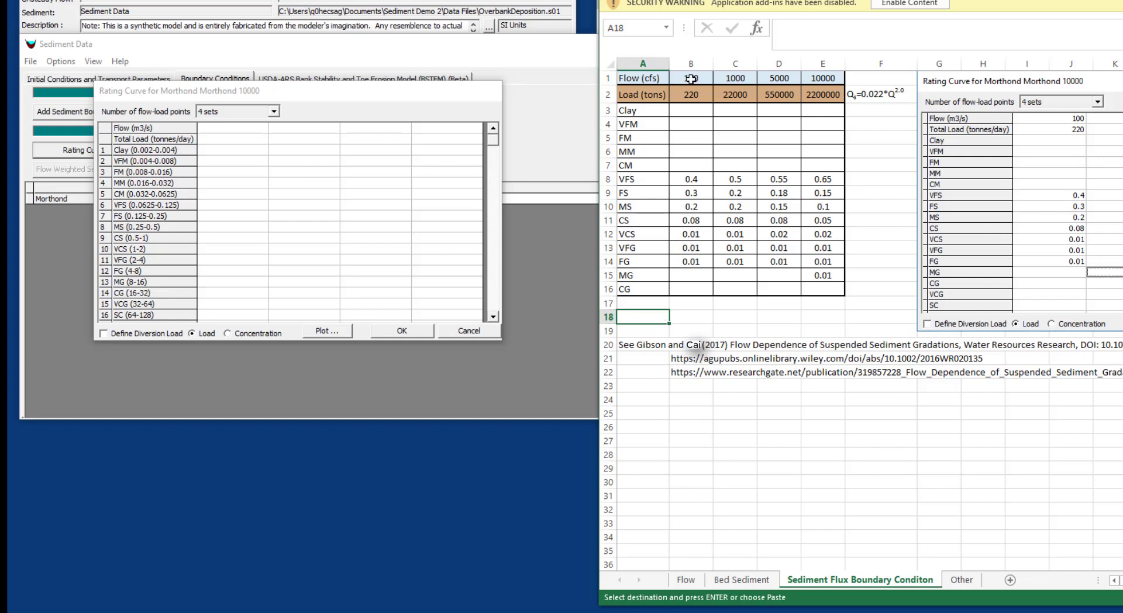
Step: Paste Excel's B1:E15 rating table into the Morthond 10000 rating curve grid
left_click_drag(691, 78, 816, 275)
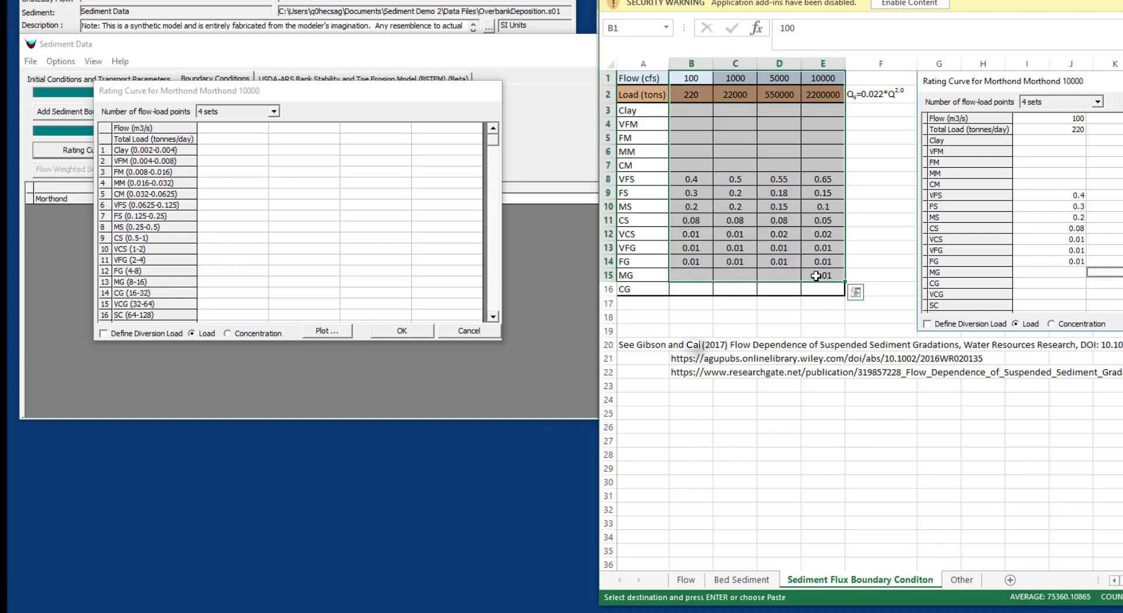
left_click_drag(231, 130, 446, 313)
key("ctrl+v")
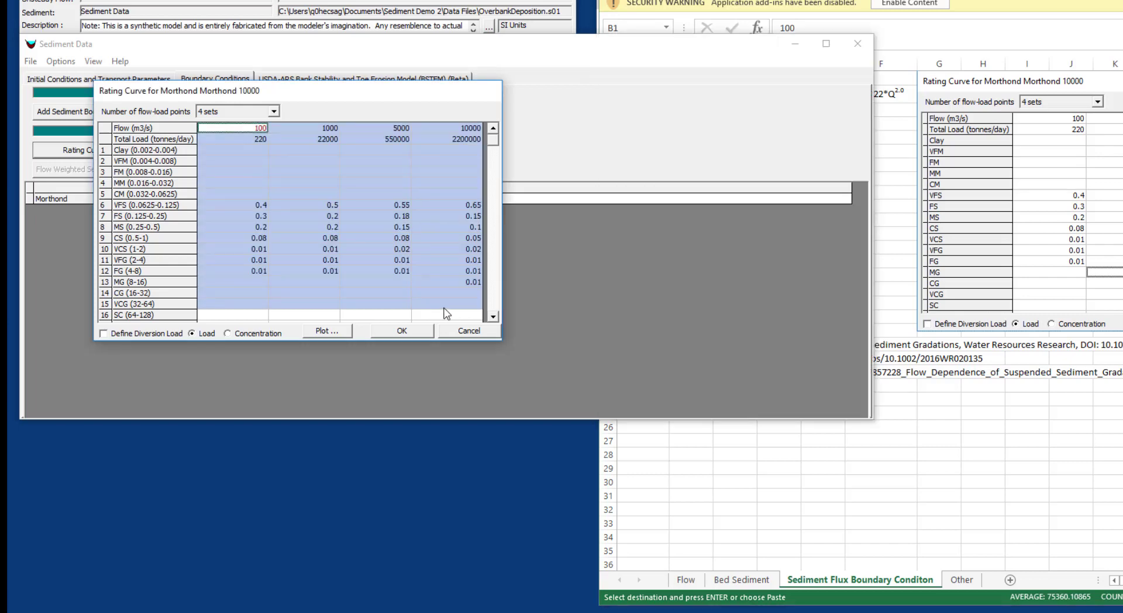
scroll(487, 324, "down", 2)
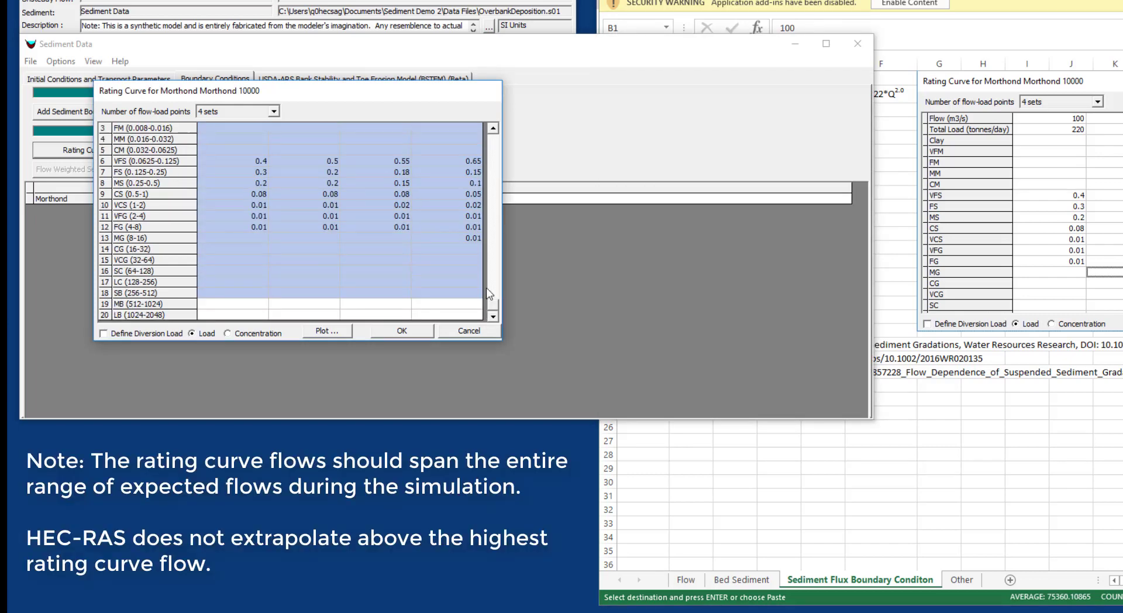
scroll(500, 131, "up", 2)
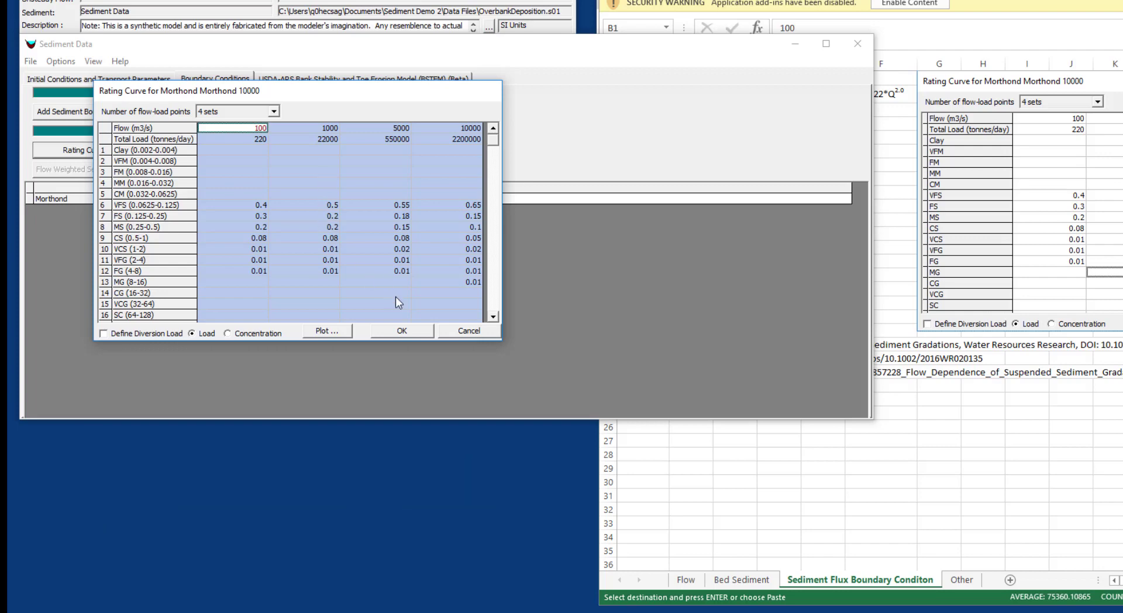
left_click(321, 332)
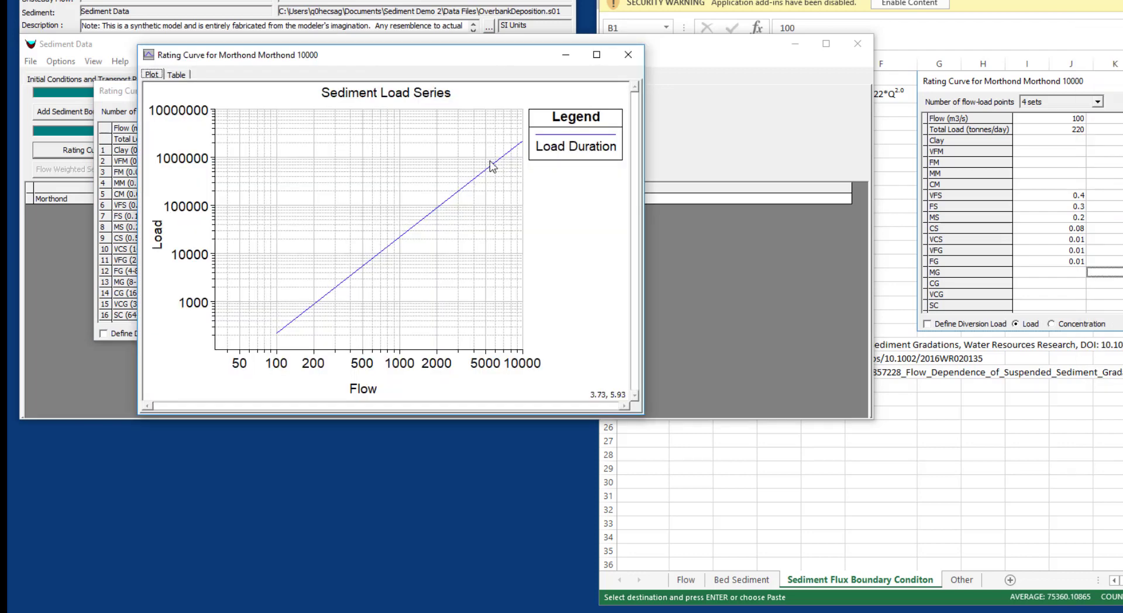
left_click(626, 61)
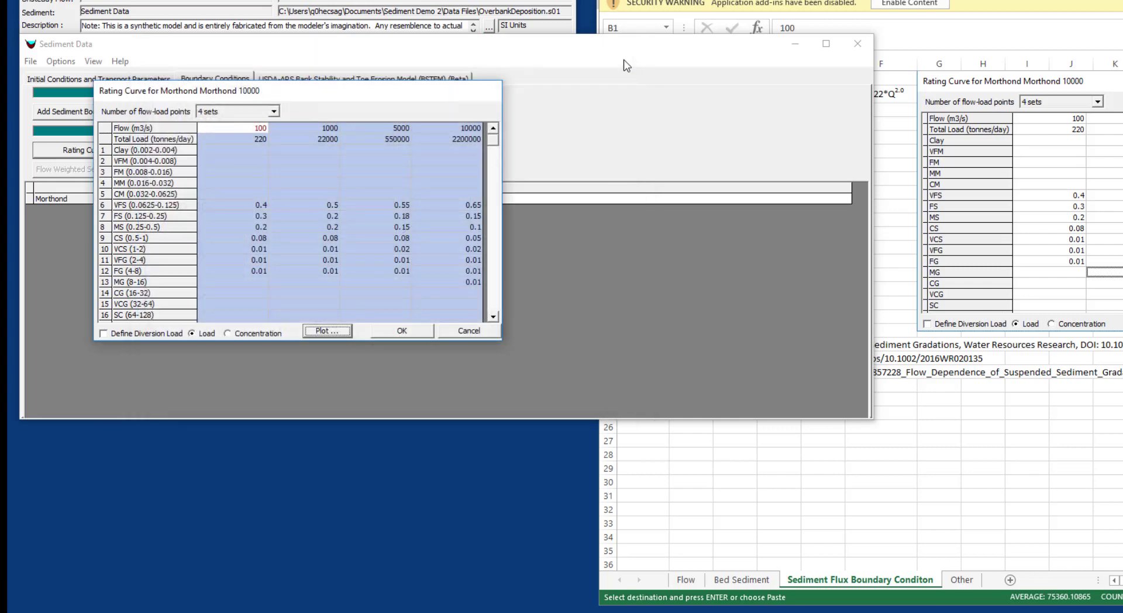
Step: Accept the rating curve, save the sediment data, and return to Initial Conditions
left_click(403, 330)
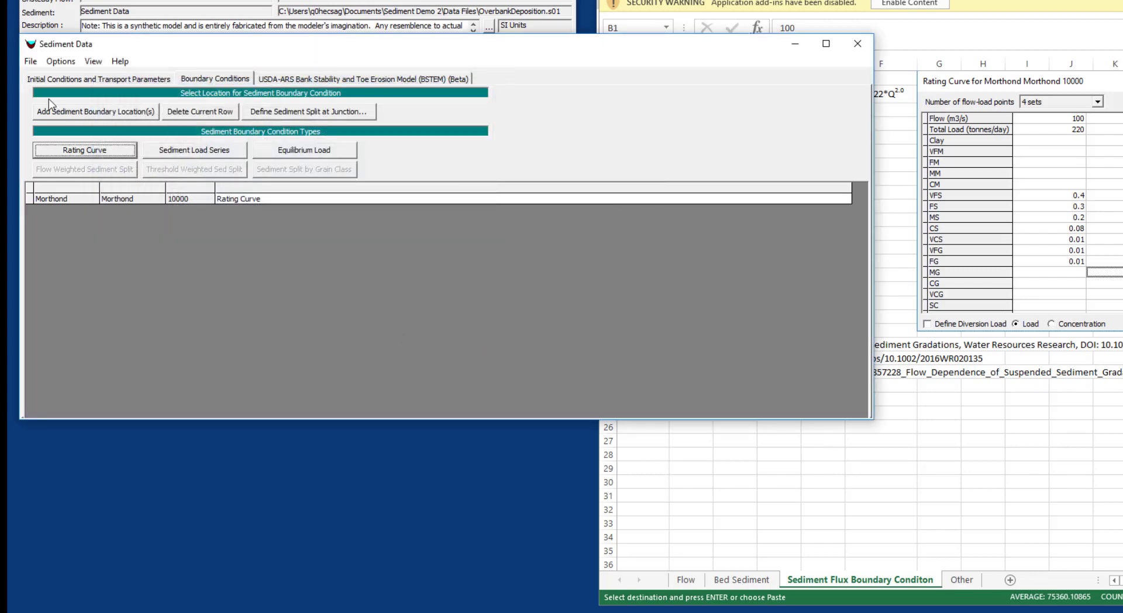
left_click(31, 61)
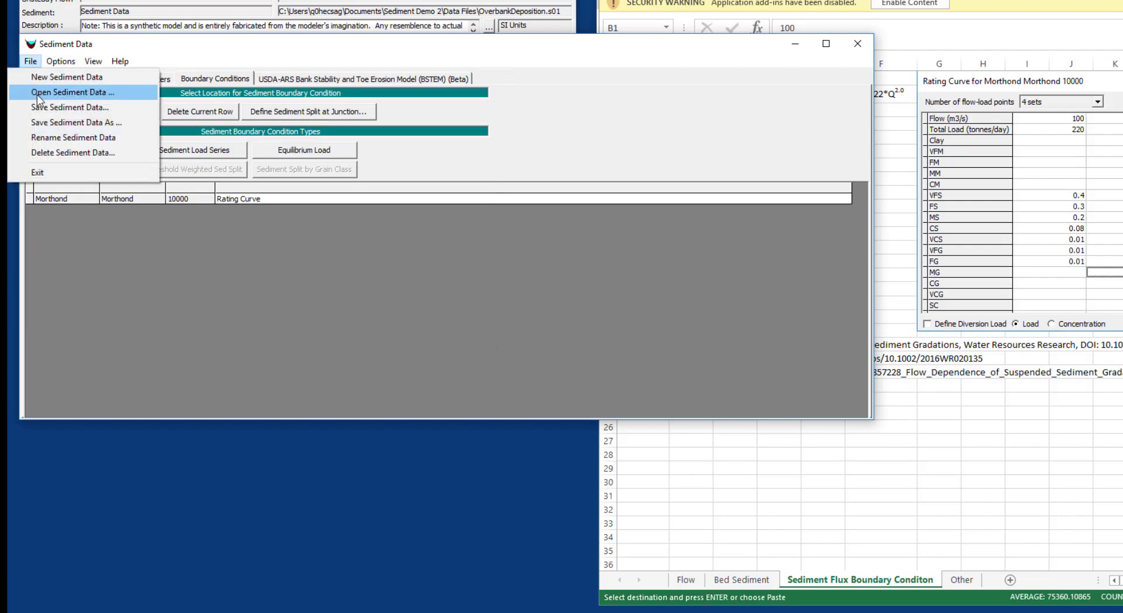
left_click(37, 108)
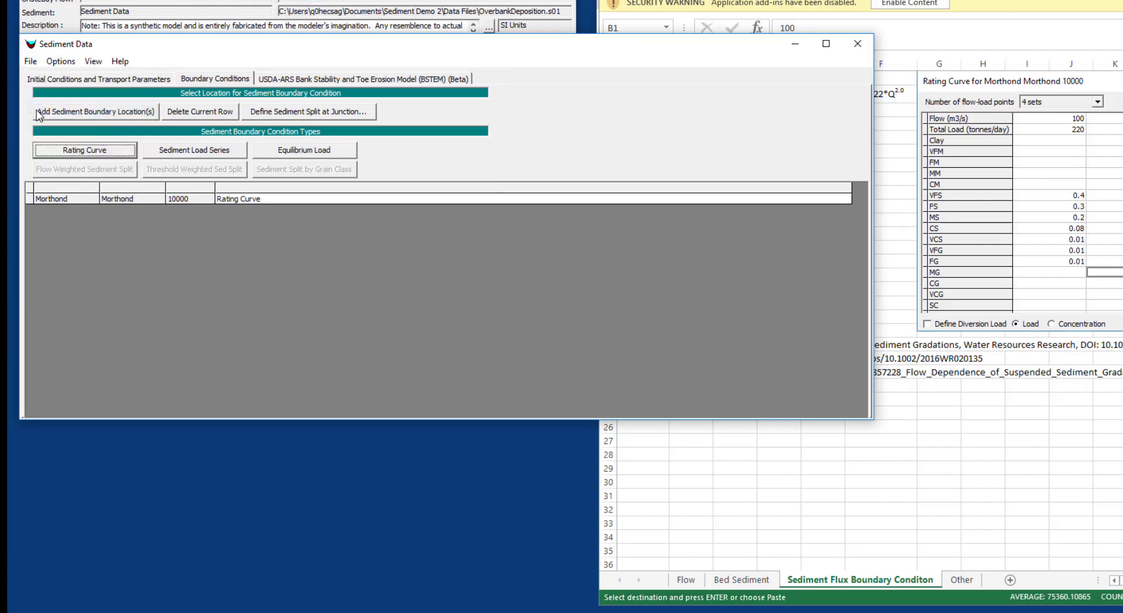
left_click(85, 78)
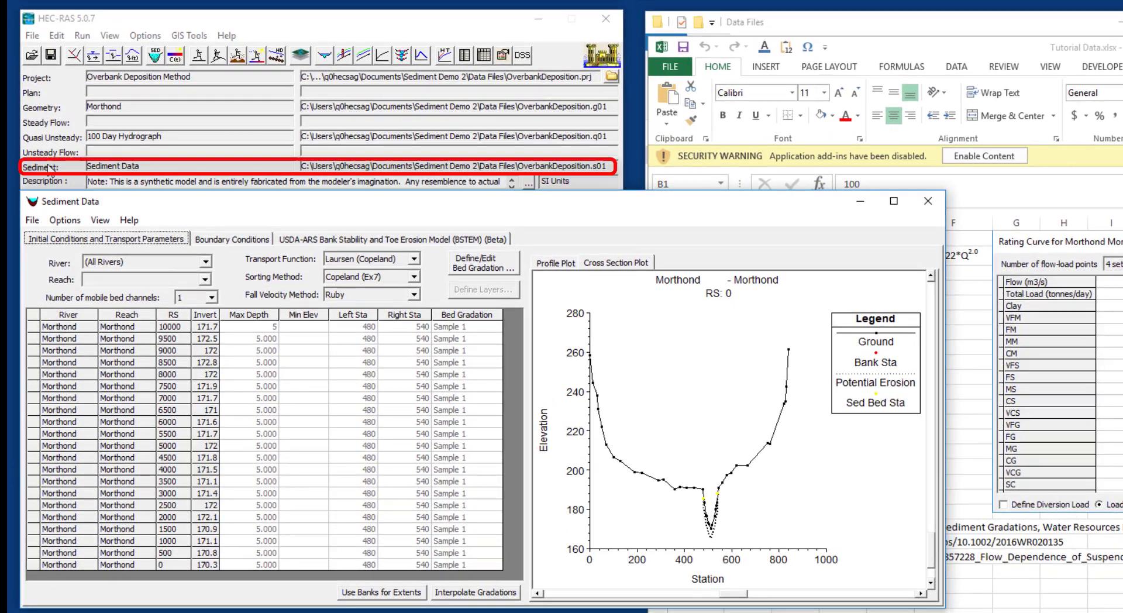